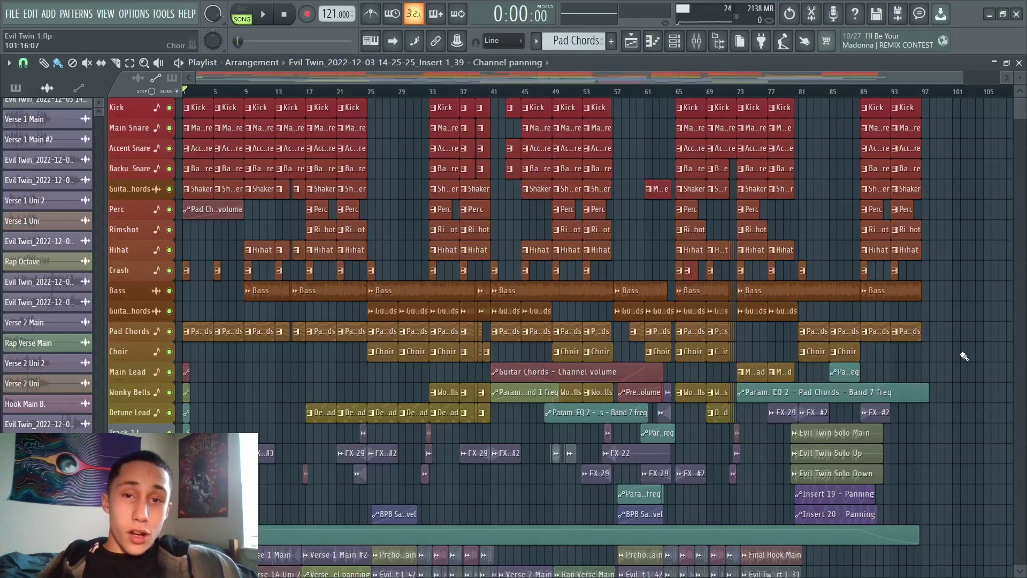
- Browse the Evil Twin playlist, then switch to the 'idk may be something cool' project
scroll(963, 356, "down", 6)
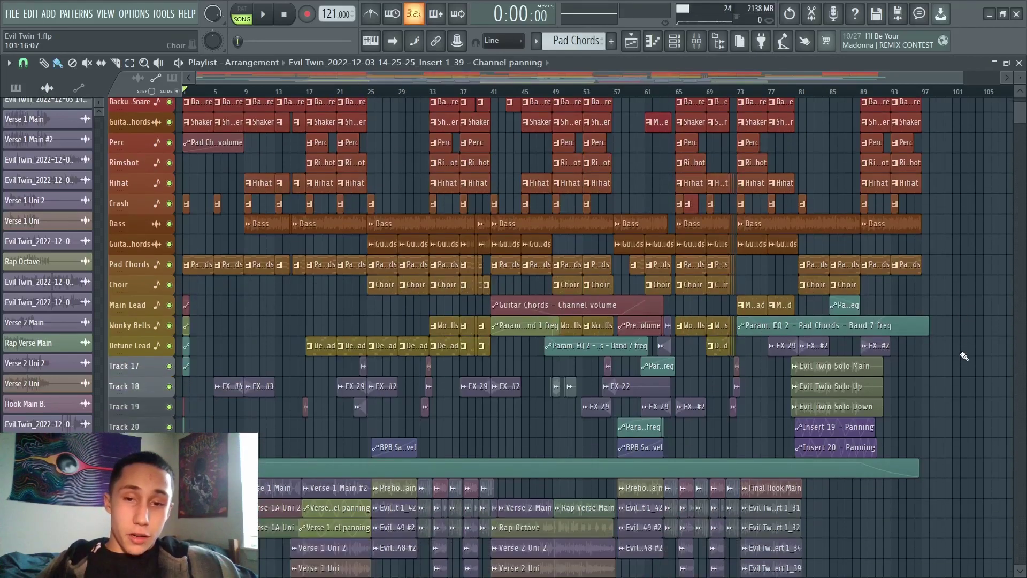
scroll(964, 356, "up", 1)
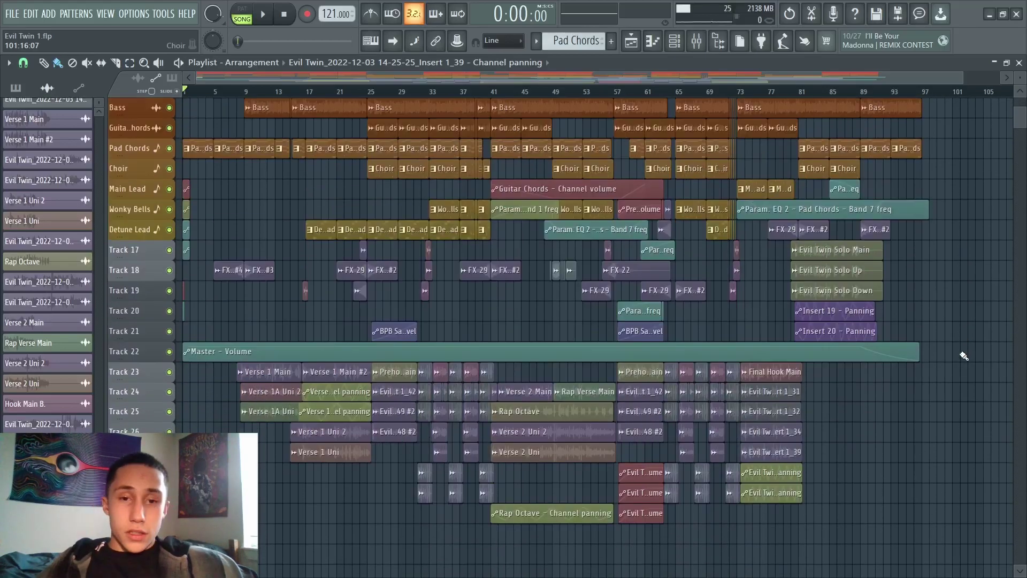
scroll(964, 356, "up", 5)
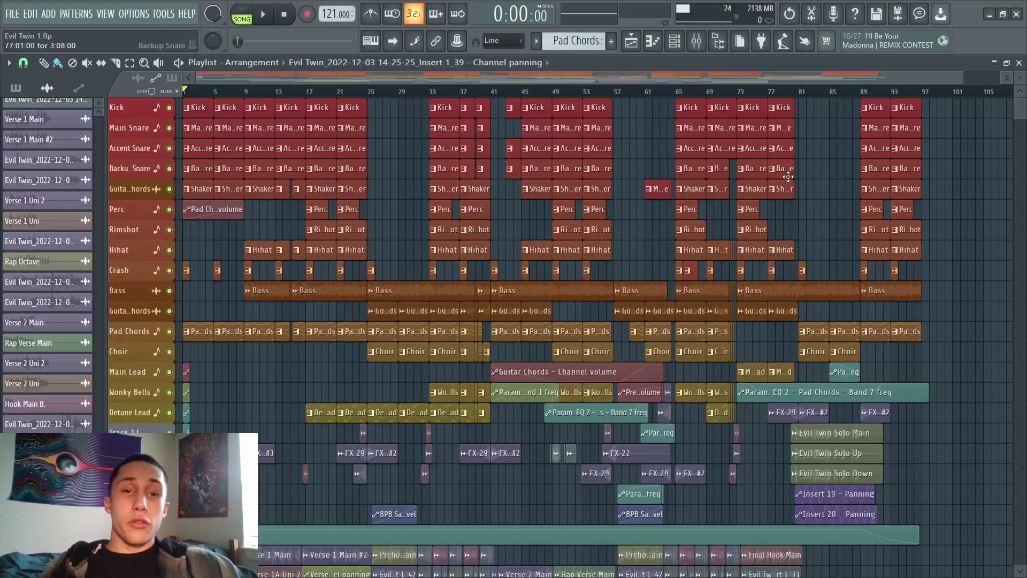
scroll(826, 172, "up", 3)
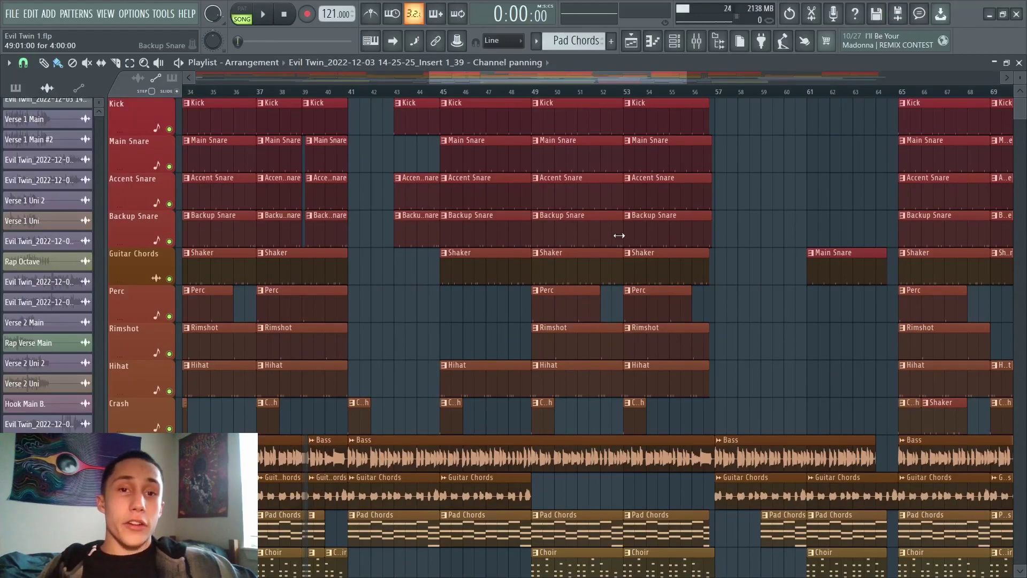
scroll(619, 235, "down", 7)
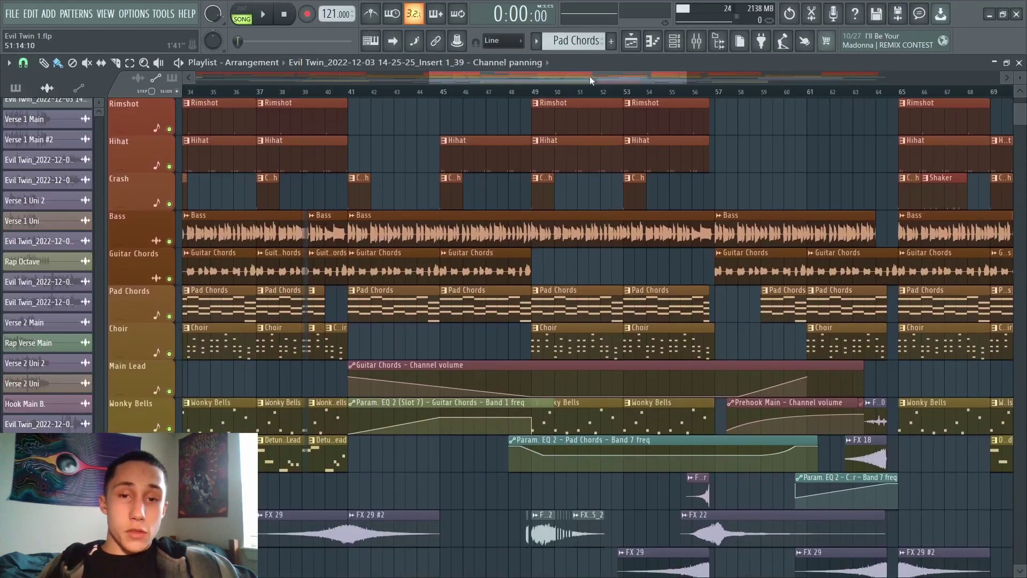
left_click_drag(589, 76, 462, 112)
scroll(735, 205, "down", 3)
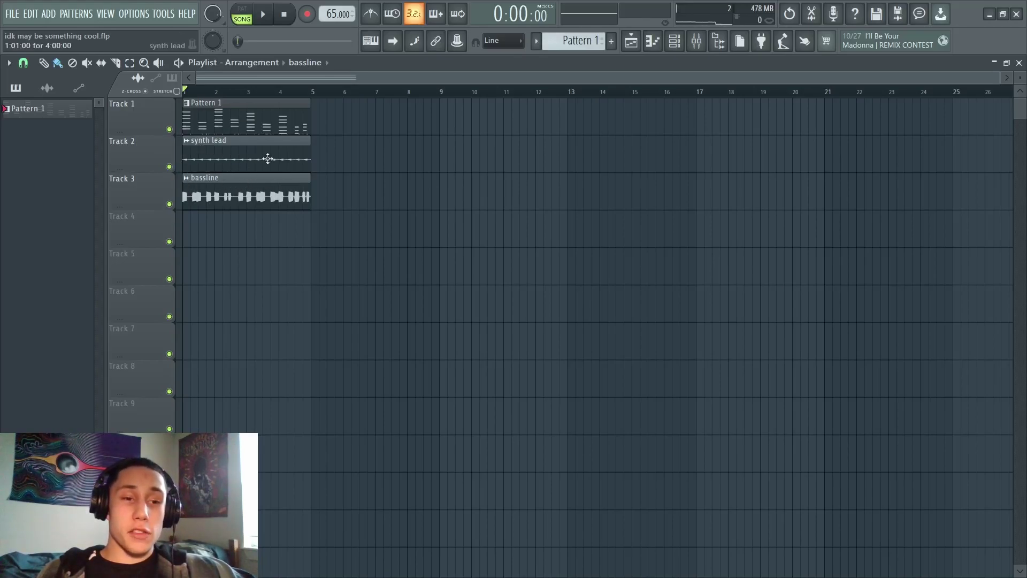
- Open Pattern 1 in the piano roll and reveal its chords, Serum, 808 and drum channels
double_click(236, 107)
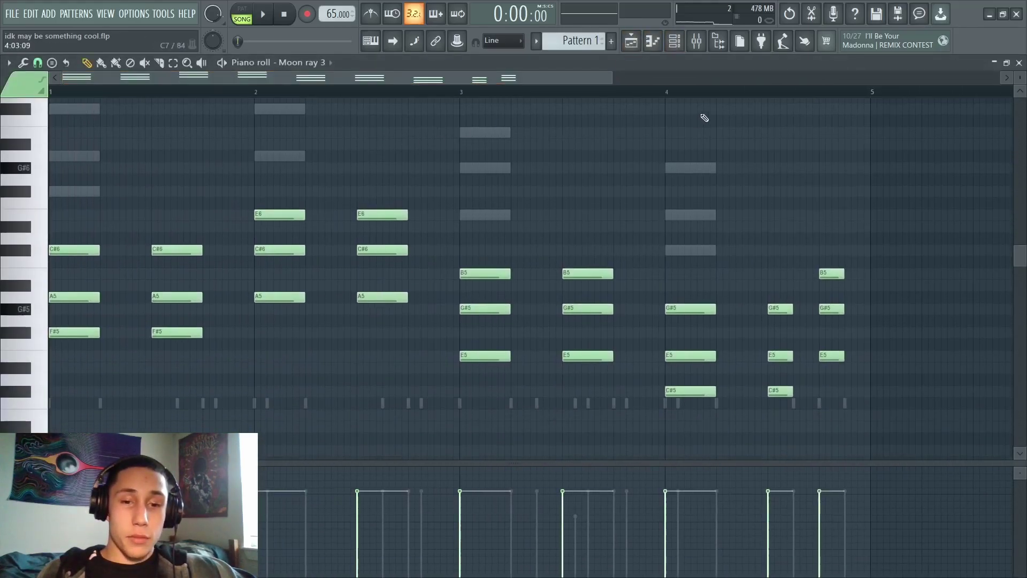
left_click(680, 43)
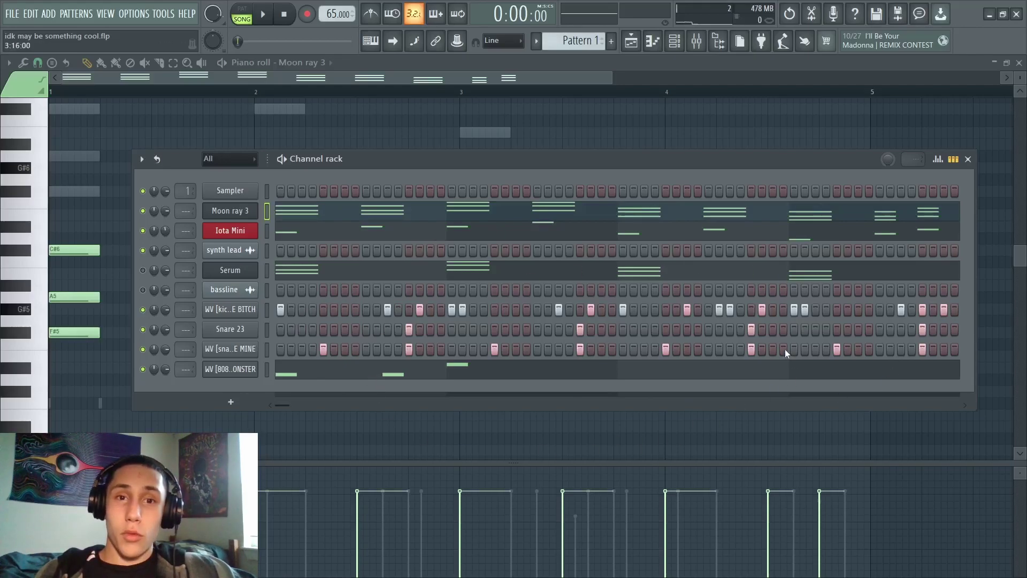
- Check the Mixer, return to the playlist, switch to PAT mode and play Pattern 1
left_click(696, 41)
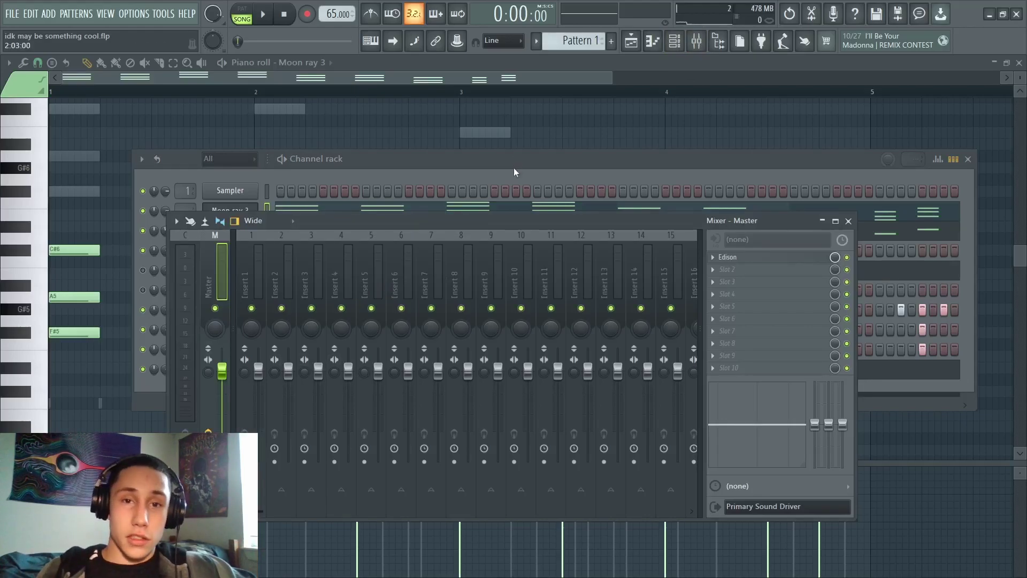
key("F5")
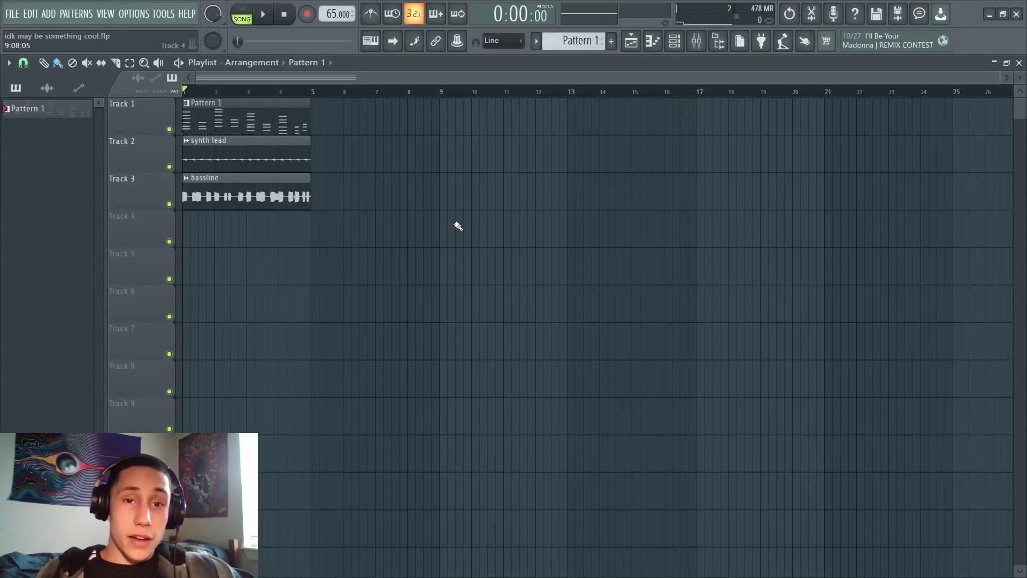
left_click(697, 40)
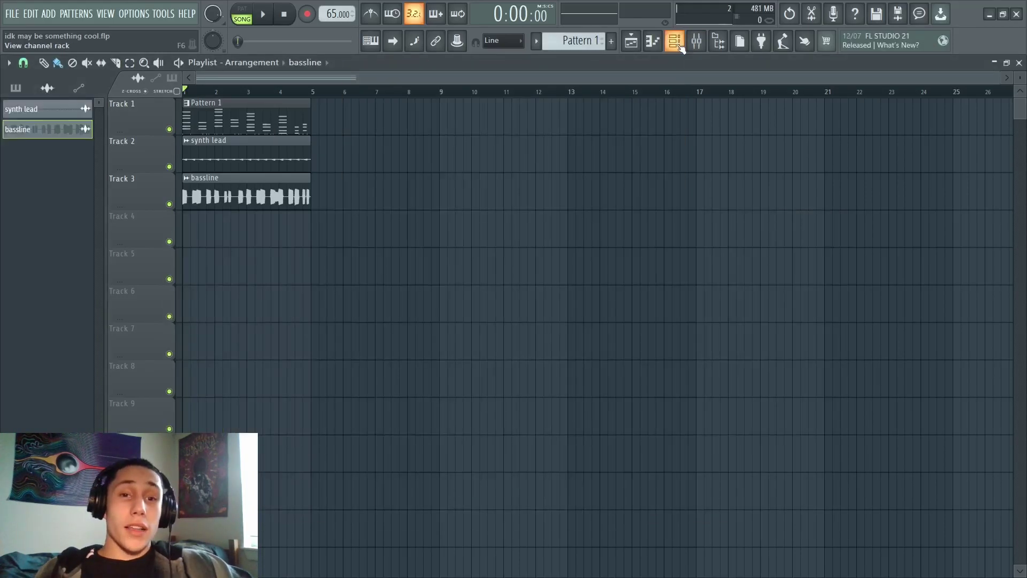
left_click(677, 43)
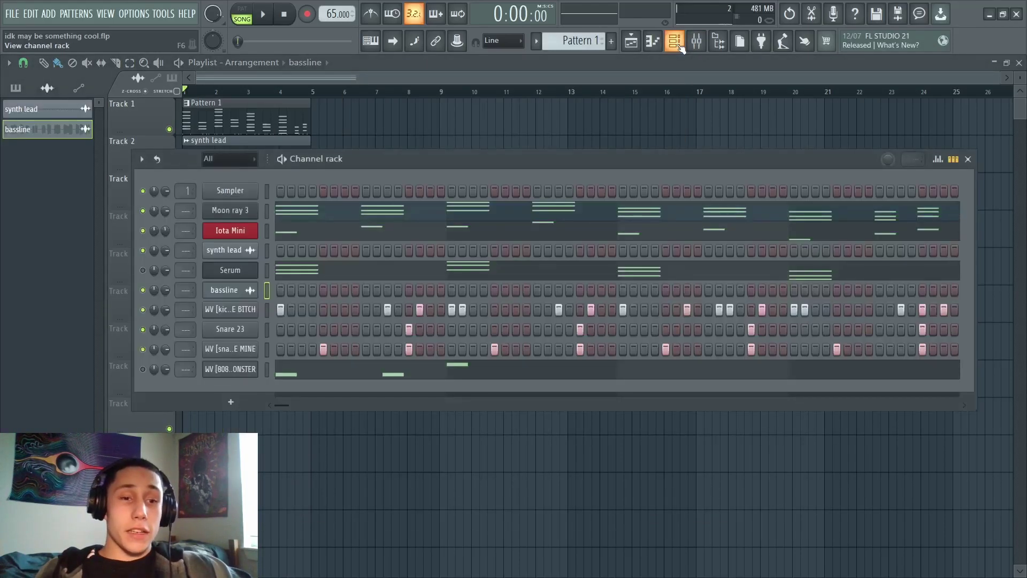
left_click(244, 10)
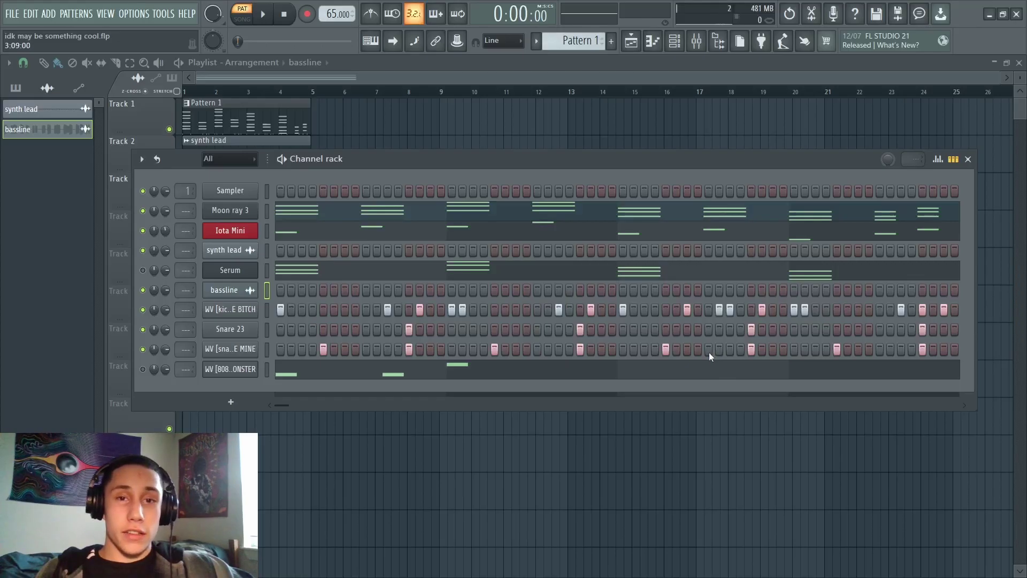
key("space")
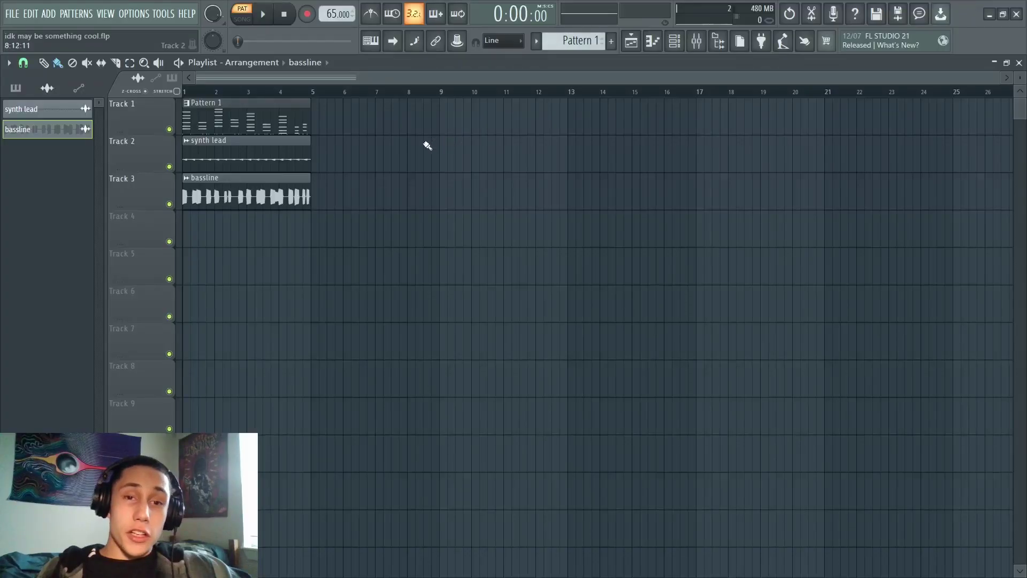
- Split Pattern 1 by channel from the Patterns list
left_click(16, 88)
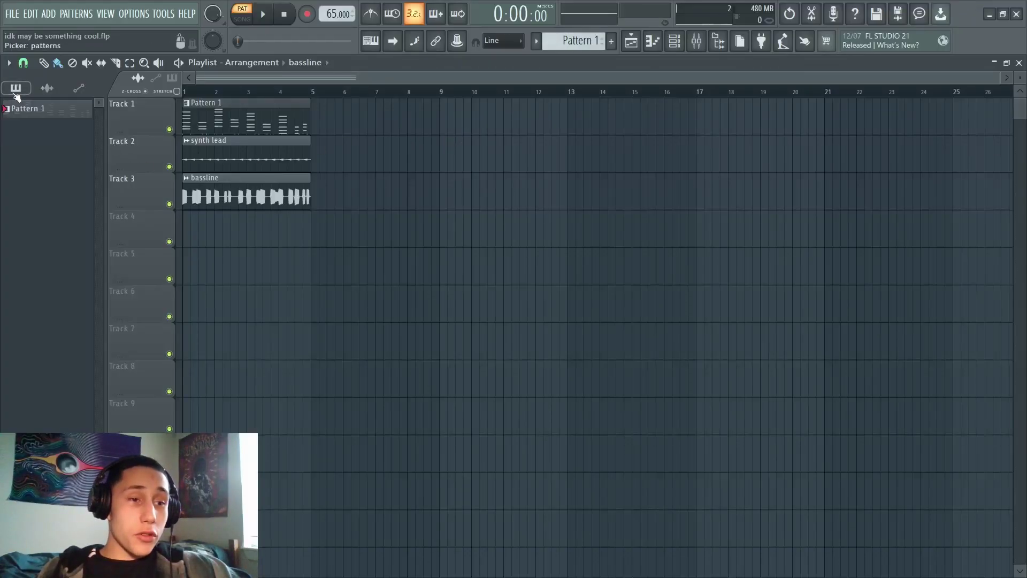
right_click(40, 111)
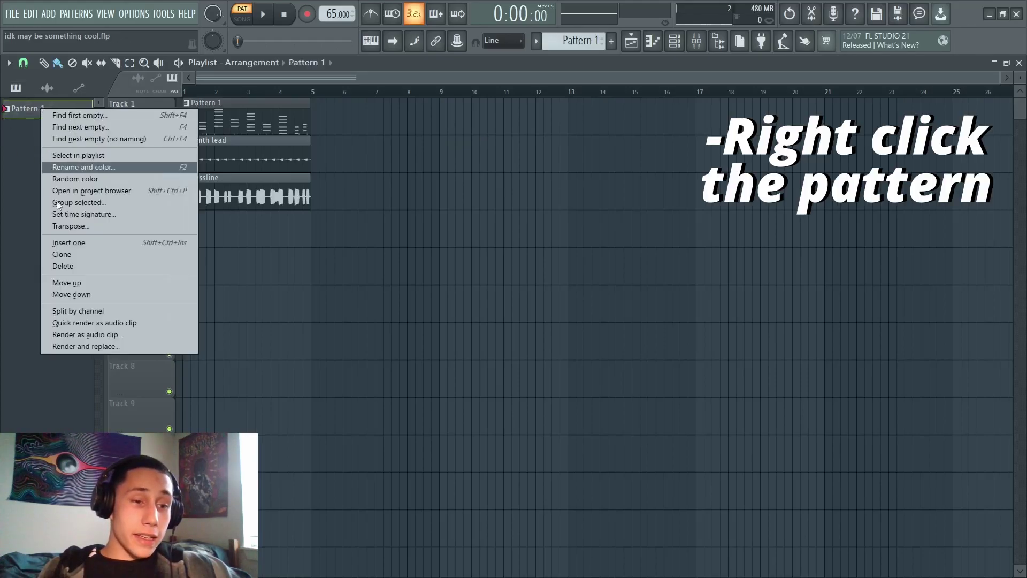
left_click(86, 311)
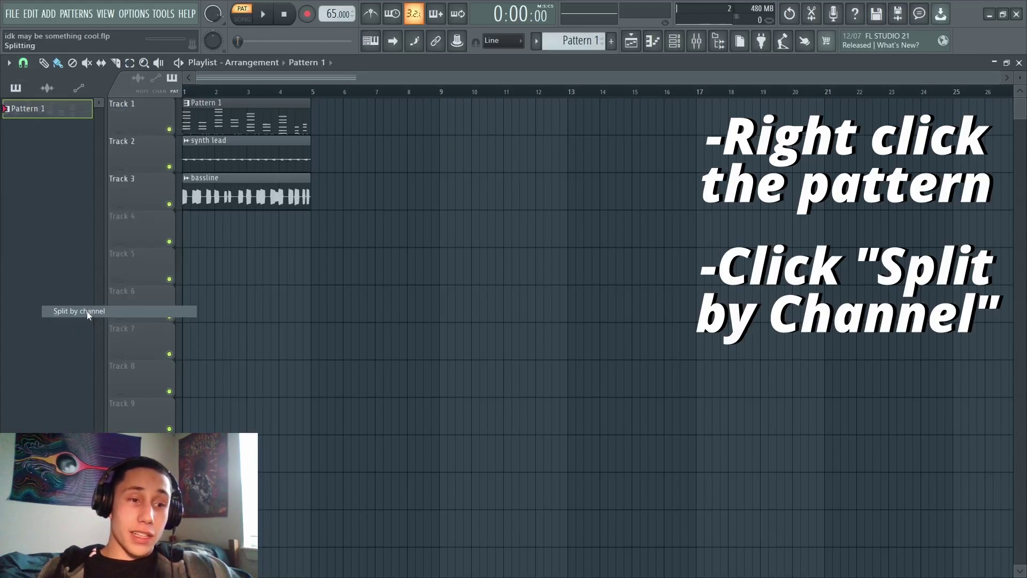
- Move the Moon ray 3, Iota Mini and Serum clips to start at bar 1
right_click(305, 123)
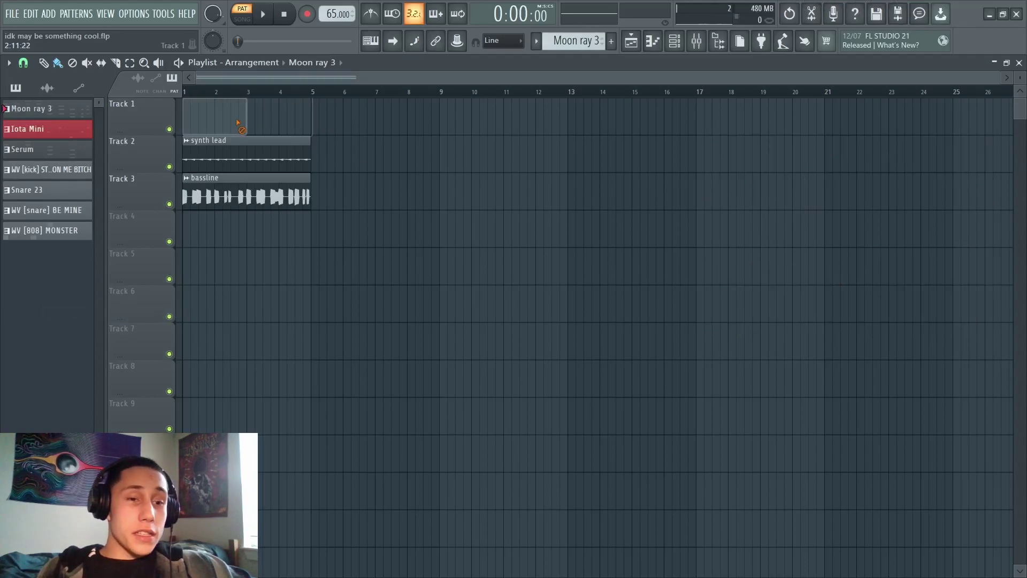
left_click(51, 129)
left_click(59, 149)
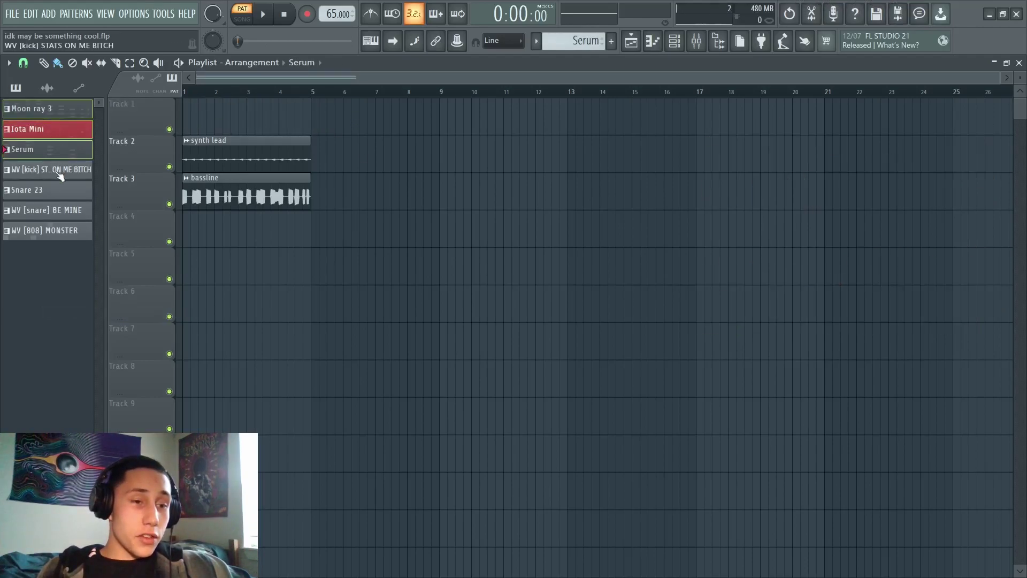
left_click(59, 170)
left_click(59, 210)
left_click(58, 231)
key("ctrl+alt+z")
key("ctrl+alt+z")
key("ctrl+alt+z")
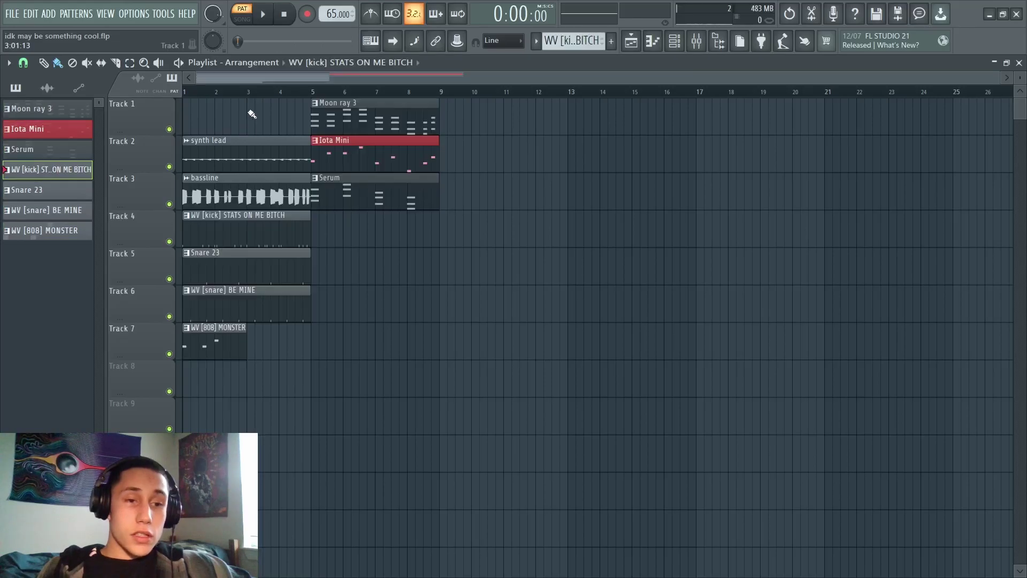
left_click_drag(546, 137, 222, 193)
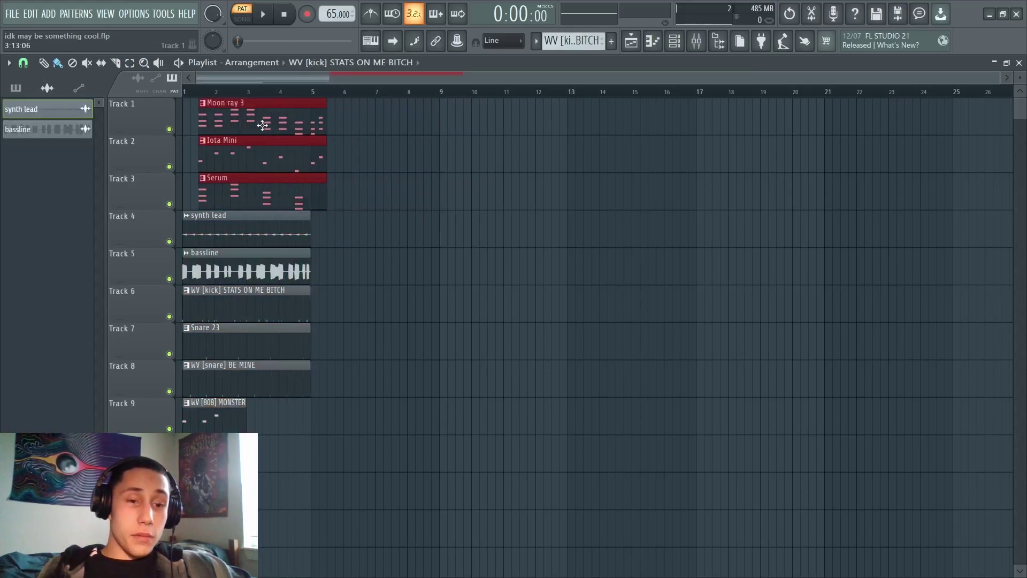
key("ctrl+a")
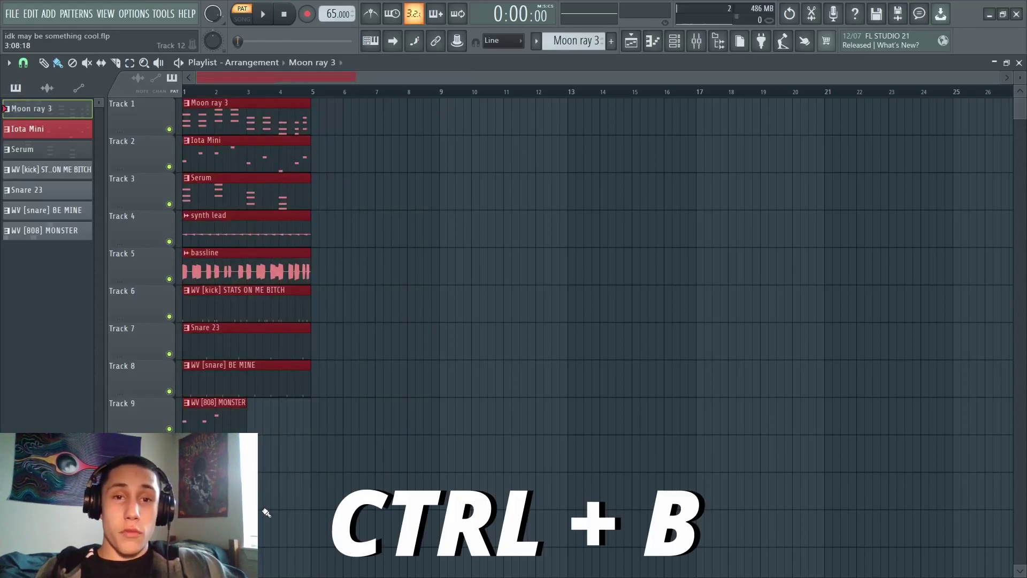
- Repeat all clips five times, then delete the bar 1 kick and snares and 808 clips through bar 17
key("ctrl+b")
key("ctrl+b")
key("ctrl+b")
key("ctrl+b")
key("ctrl+b")
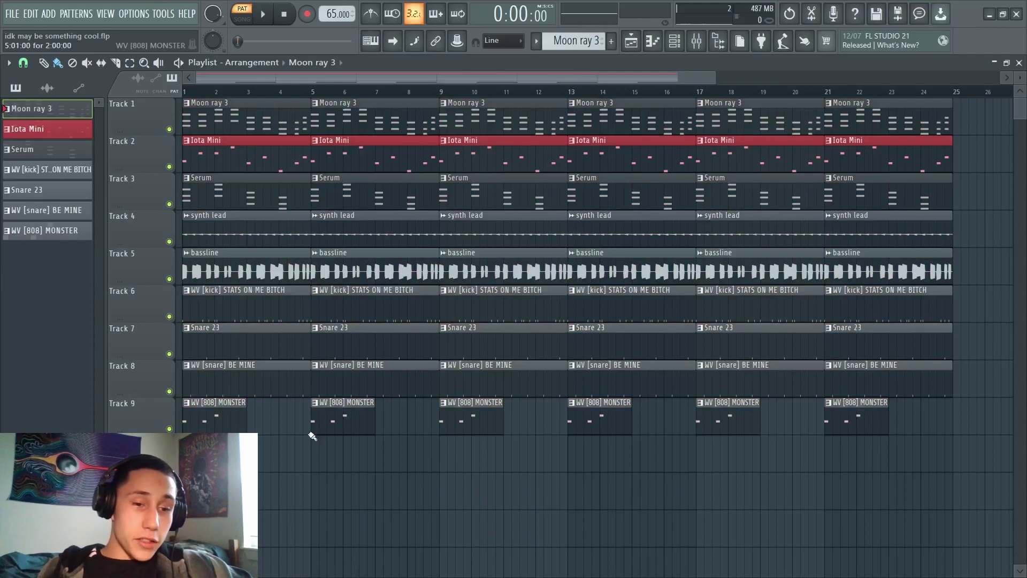
right_click(214, 417)
right_click(246, 380)
right_click(252, 342)
right_click(252, 305)
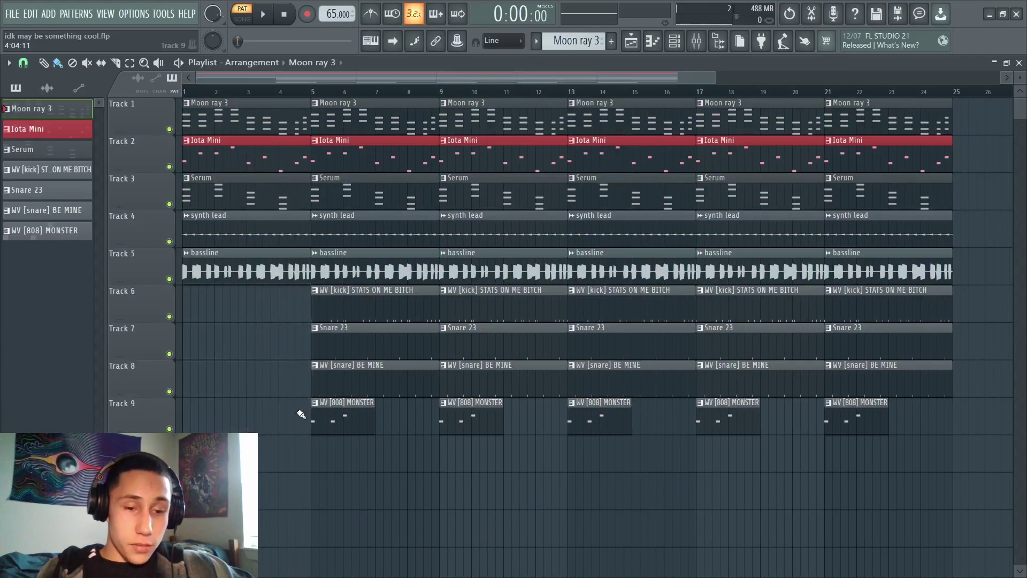
right_click(342, 417)
right_click(471, 417)
right_click(600, 425)
right_click(728, 426)
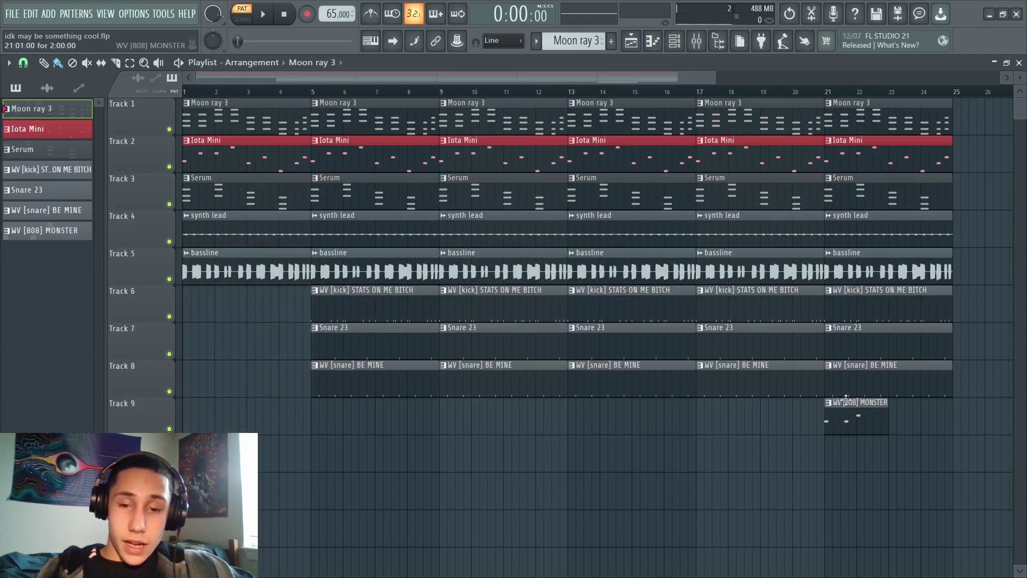
- Delete bassline clips at bars 1, 5, 17, 21, Iota Mini at 1–13, synth lead at 17, 21
right_click(315, 270)
right_click(280, 273)
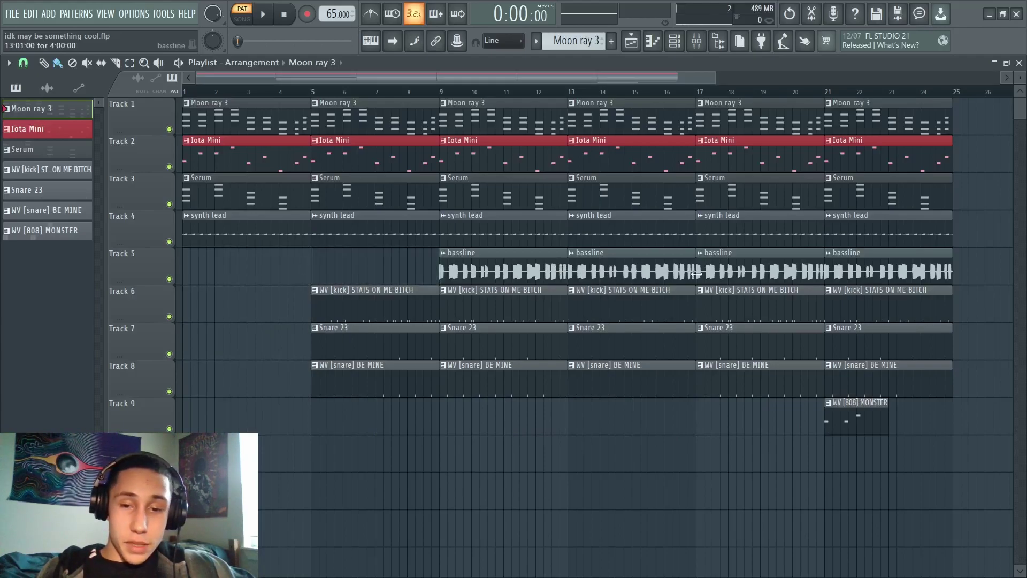
right_click(749, 273)
right_click(864, 275)
right_click(243, 156)
right_click(375, 161)
right_click(495, 163)
right_click(643, 160)
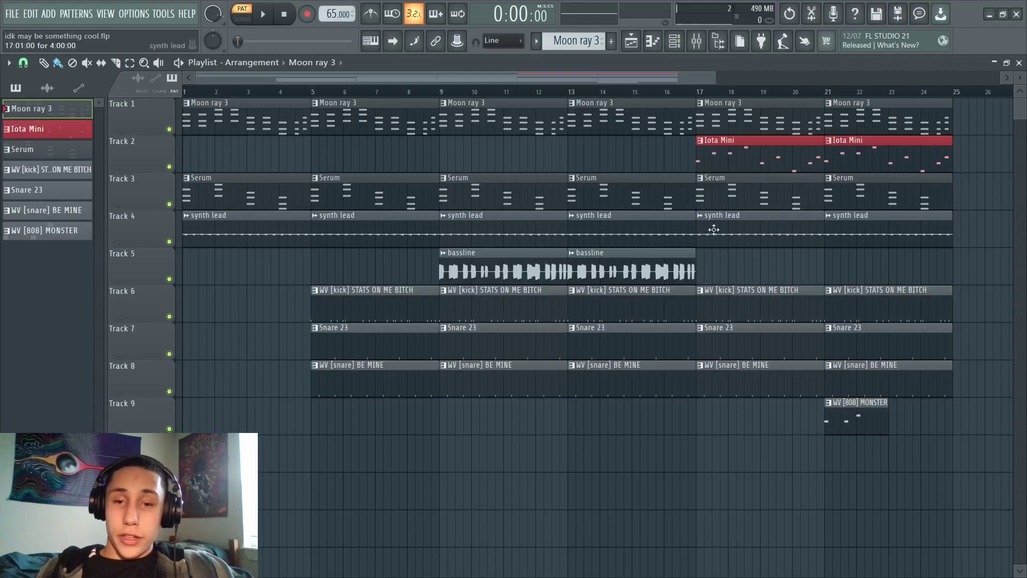
right_click(744, 229)
right_click(888, 229)
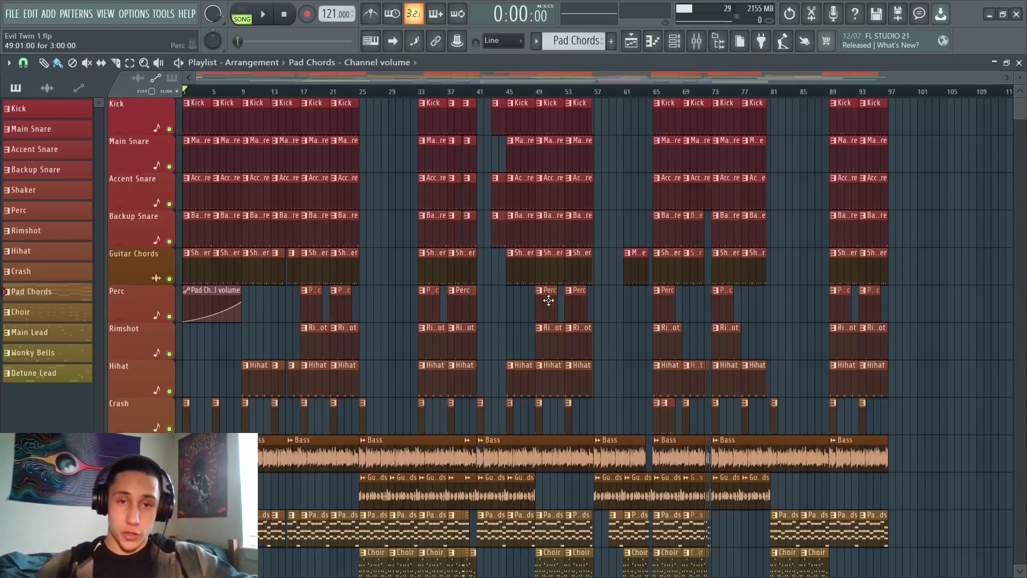
scroll(301, 350, "up", 5)
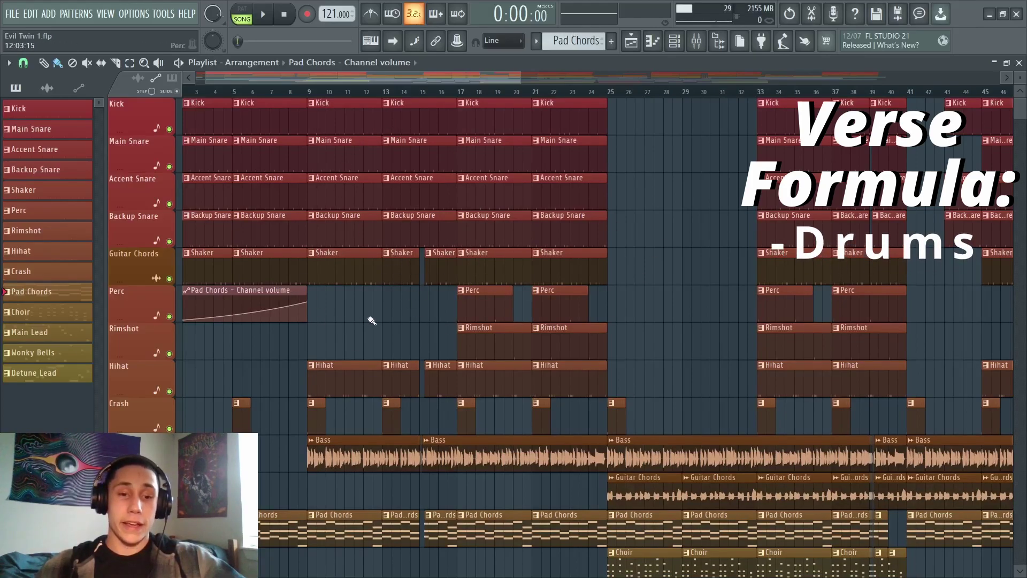
scroll(372, 321, "down", 2)
scroll(463, 239, "down", 4)
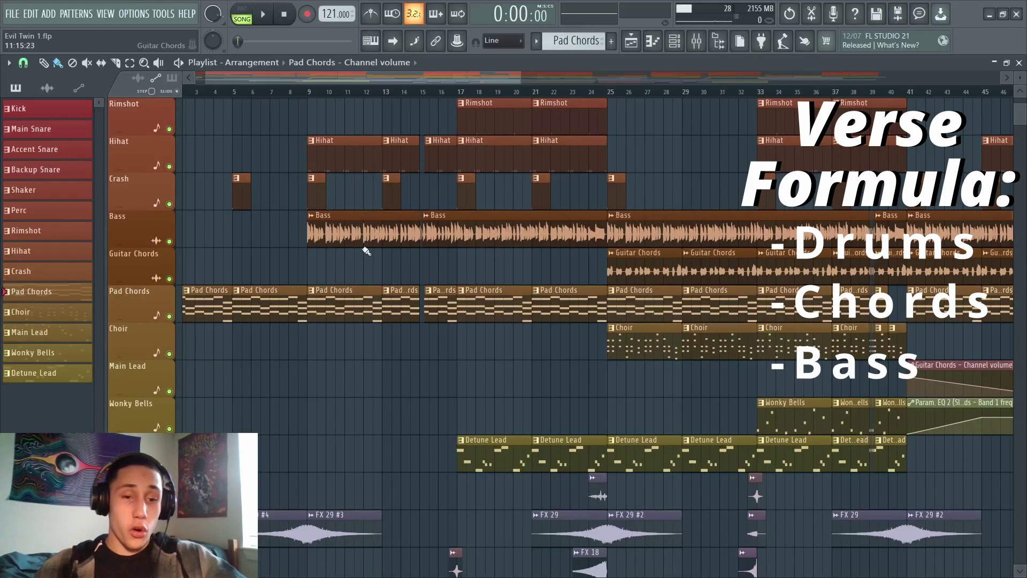
scroll(446, 224, "down", 2)
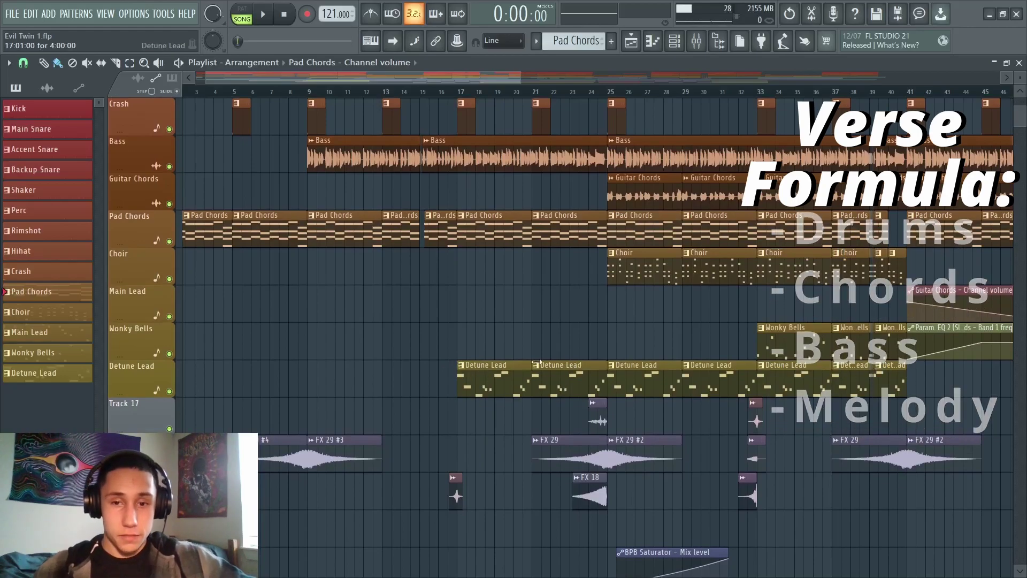
scroll(513, 408, "up", 4)
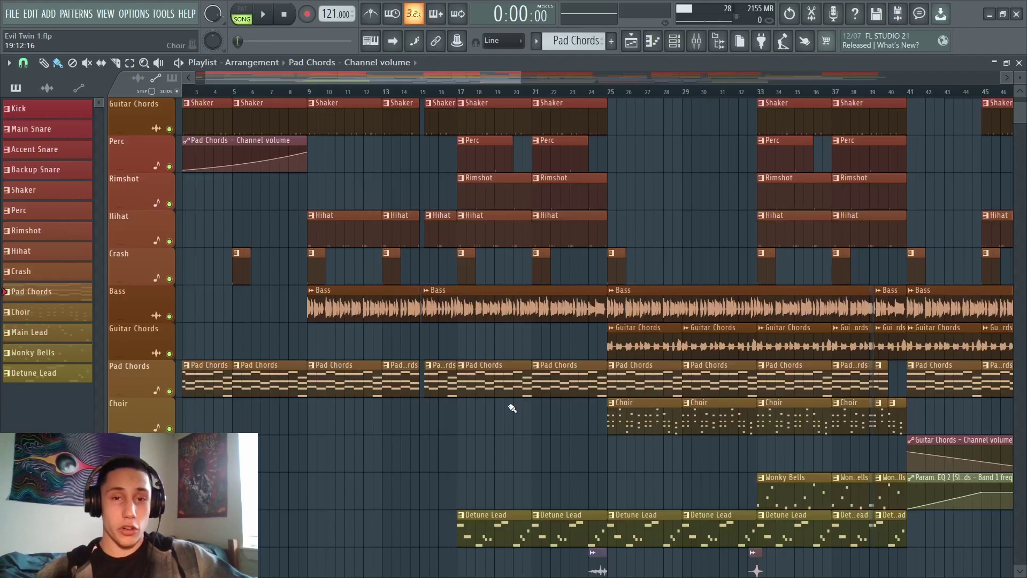
scroll(512, 409, "right", 3)
scroll(395, 310, "up", 1)
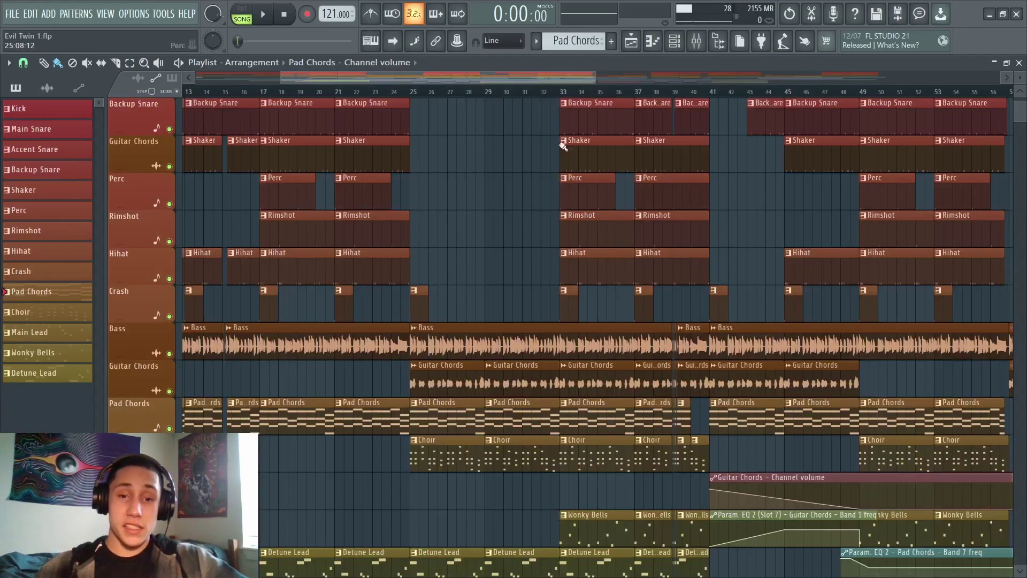
scroll(532, 290, "up", 3)
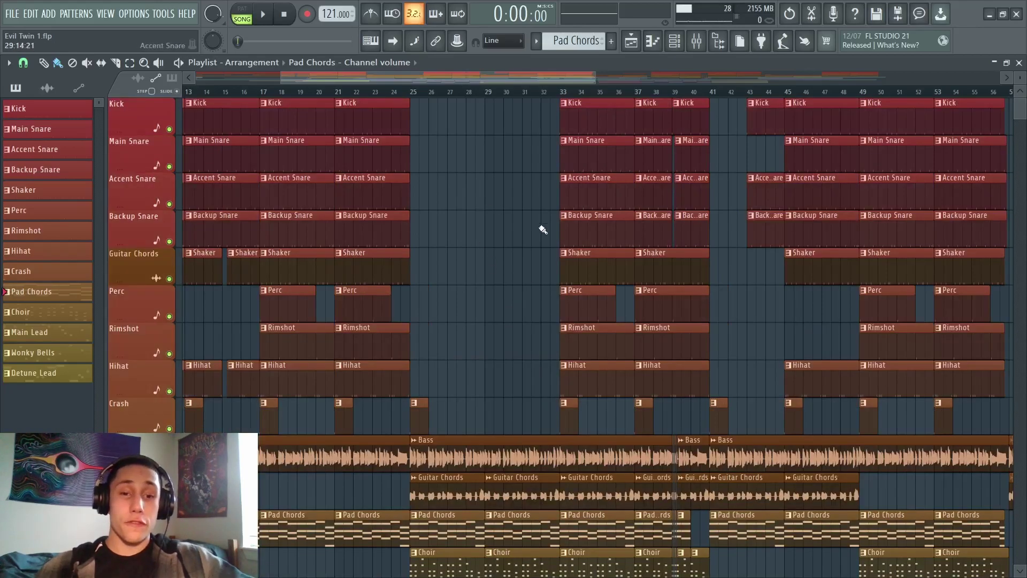
scroll(488, 294, "down", 9)
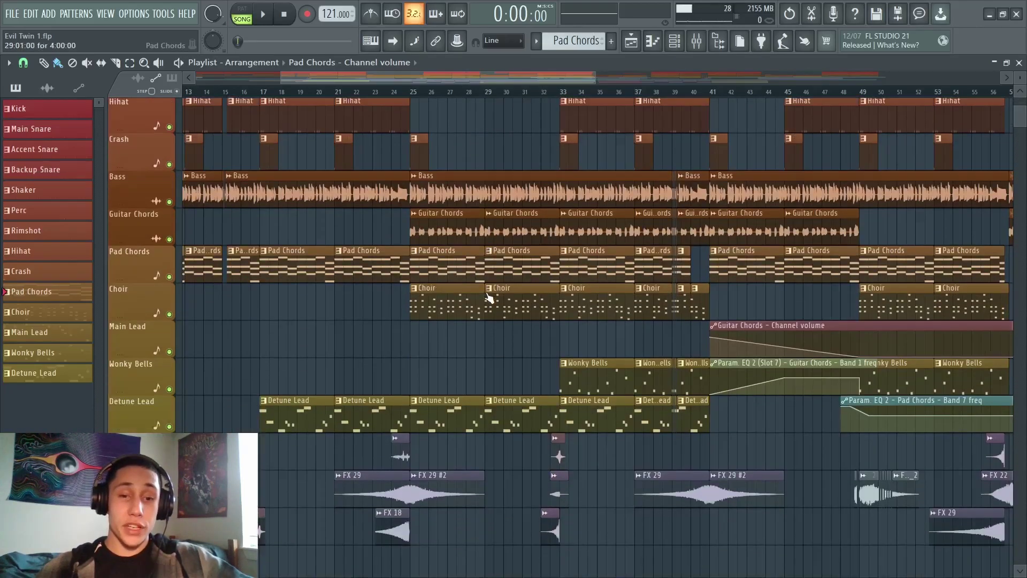
scroll(488, 295, "up", 7)
scroll(499, 296, "down", 1)
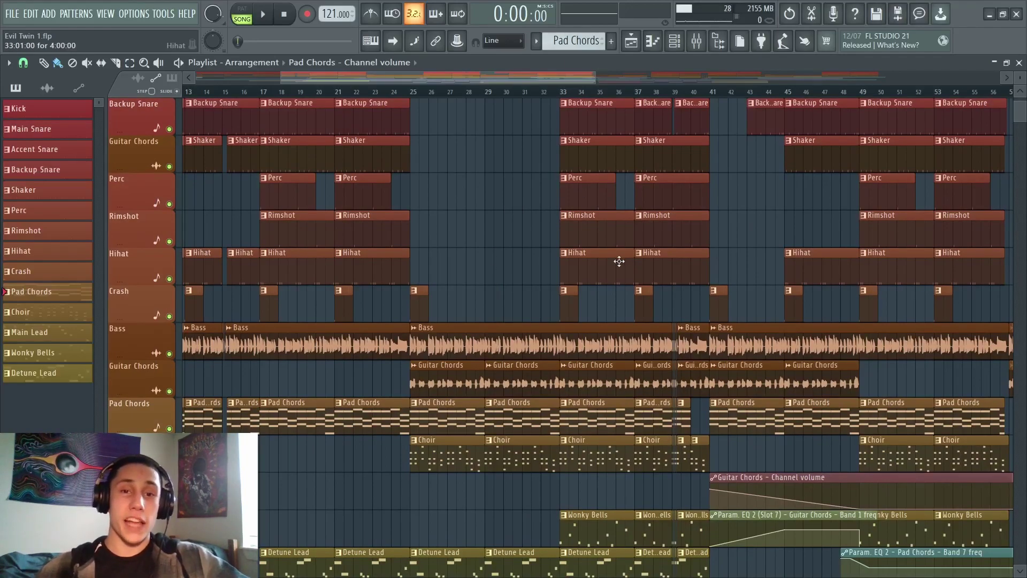
scroll(619, 261, "up", 3)
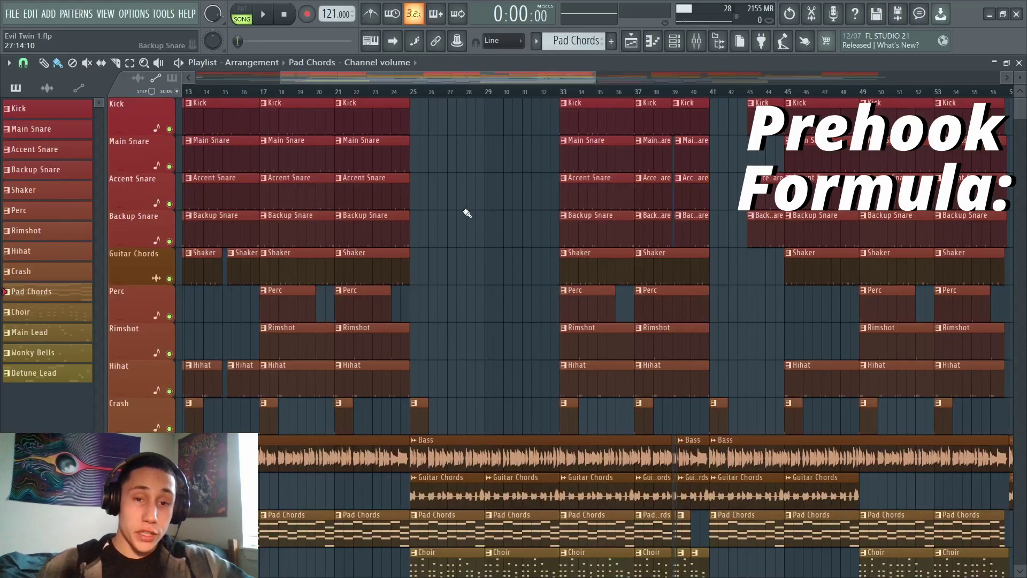
scroll(468, 307, "down", 8)
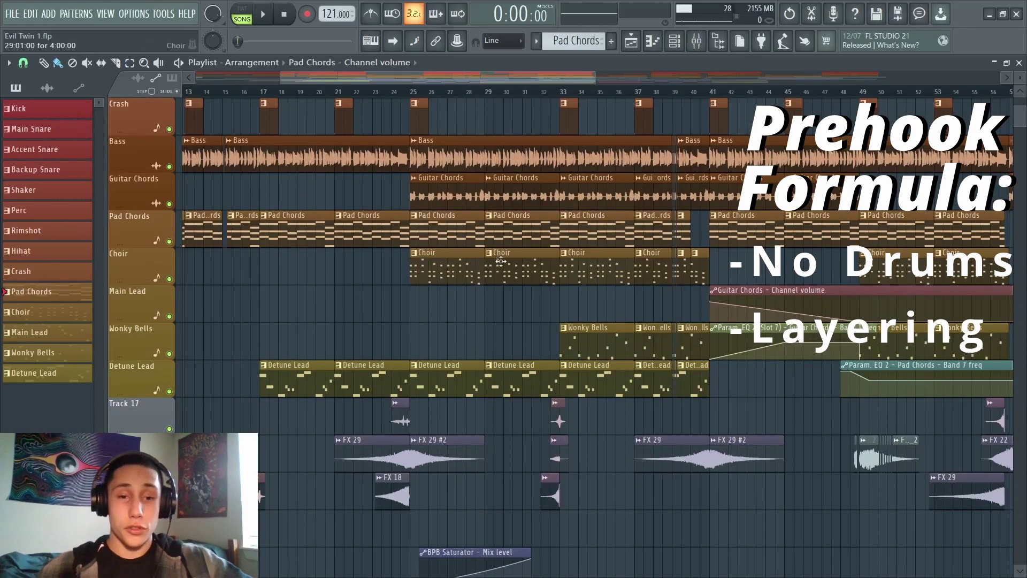
scroll(482, 295, "up", 2)
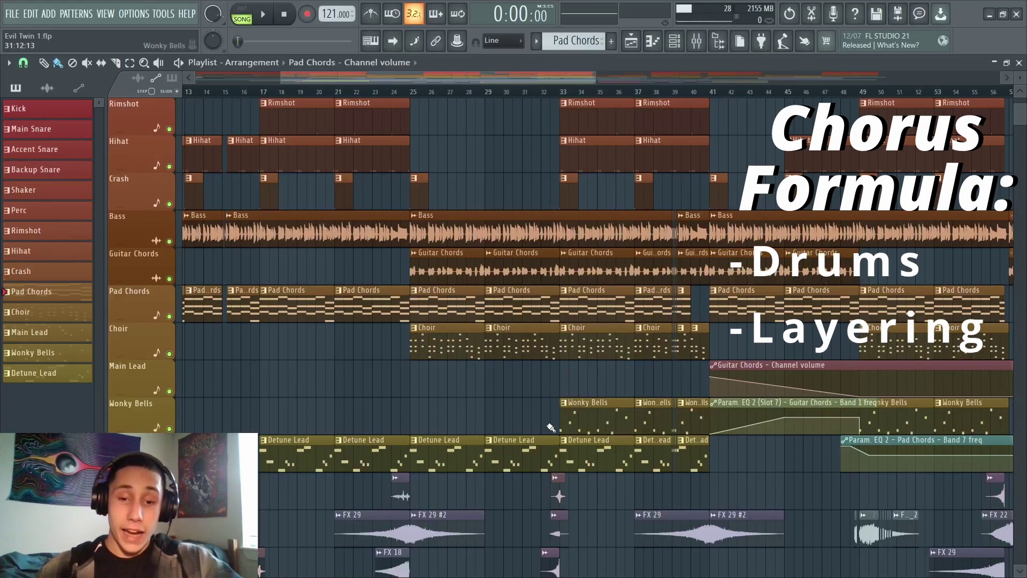
scroll(615, 420, "up", 6)
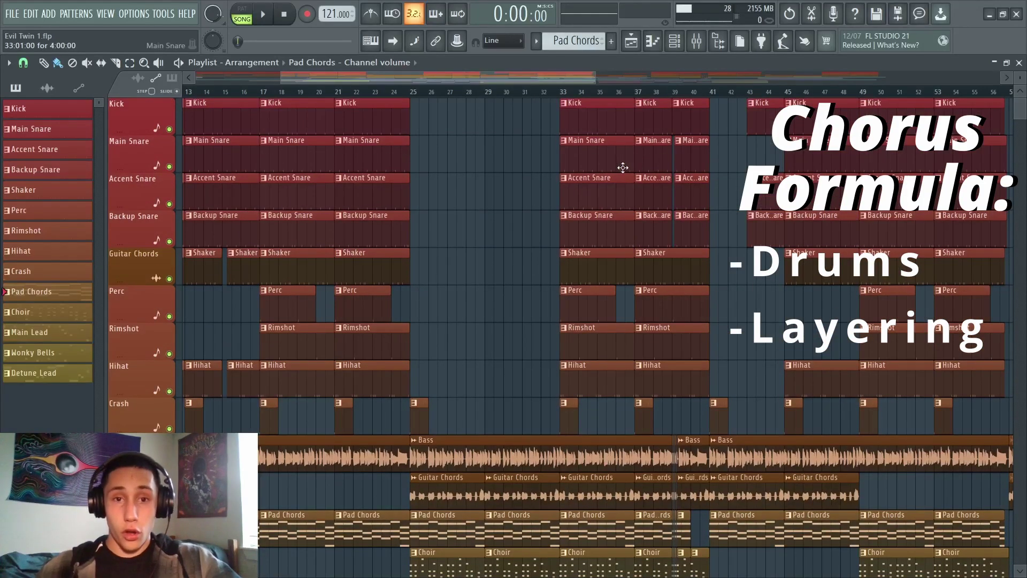
scroll(626, 375, "down", 5)
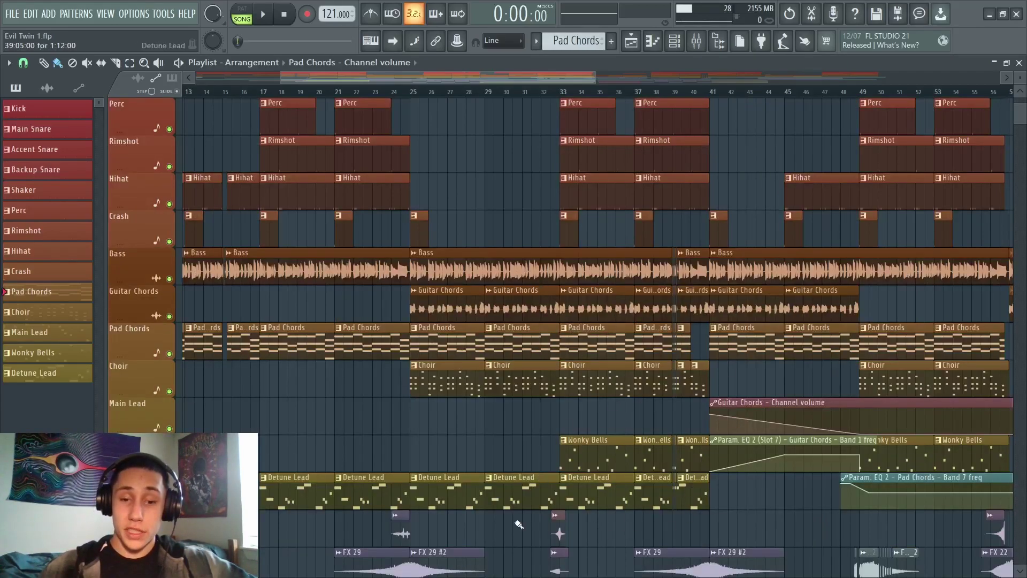
scroll(620, 431, "up", 5)
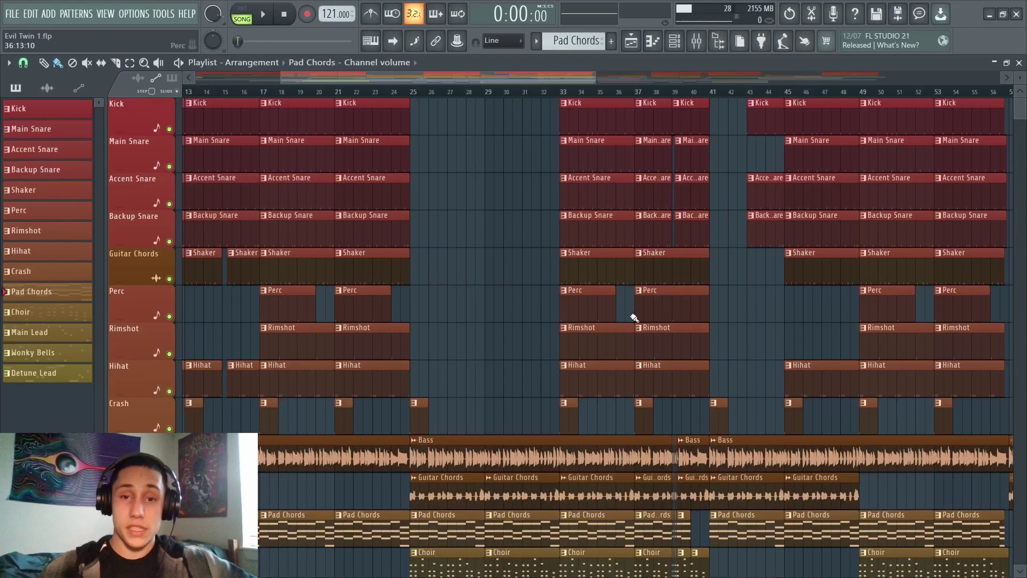
scroll(624, 385, "down", 6)
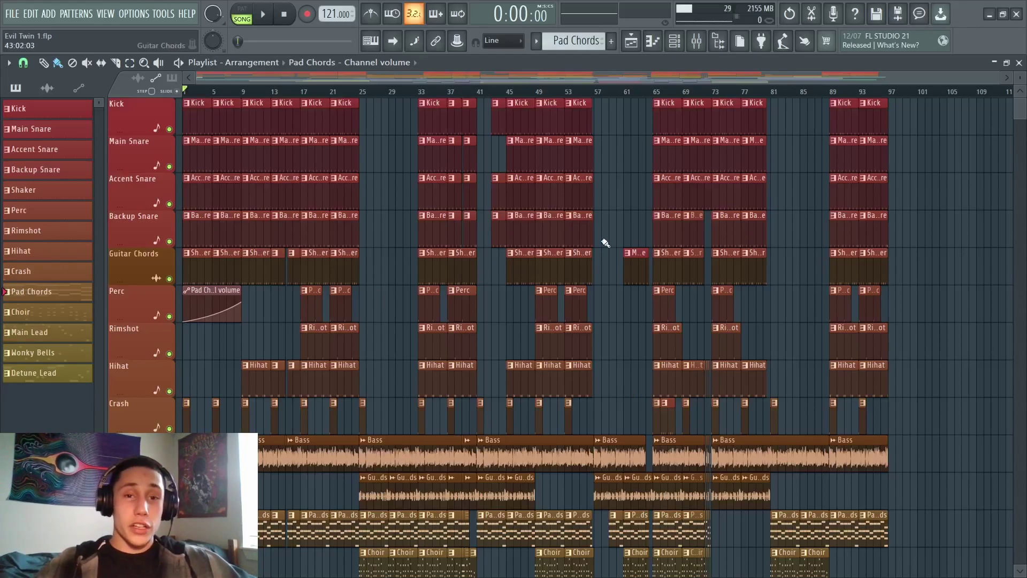
left_click_drag(998, 78, 348, 79)
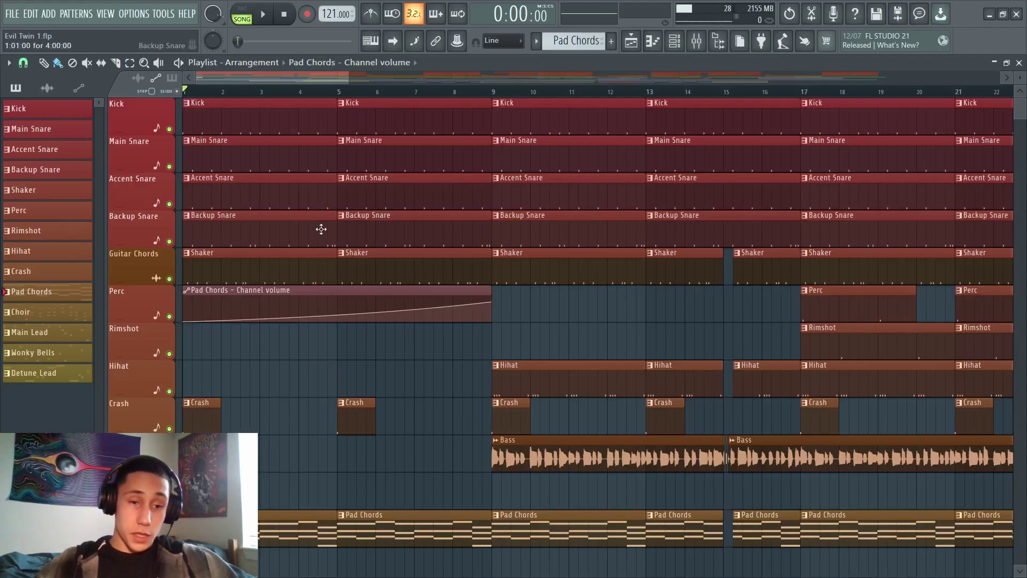
scroll(317, 241, "down", 4)
scroll(247, 320, "down", 1)
scroll(339, 331, "up", 4)
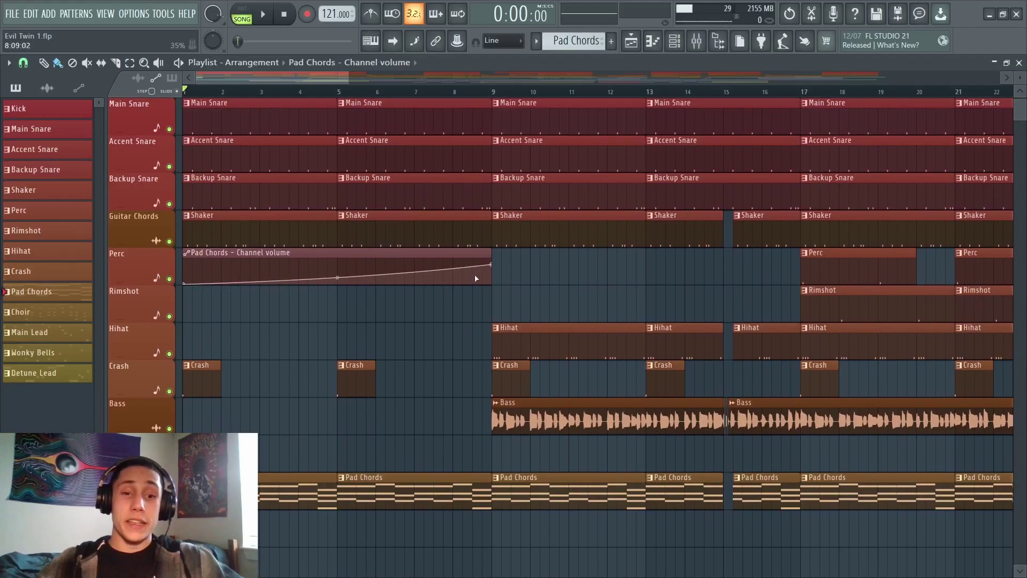
- Create an automation clip for the Pad Chords channel volume knob in the Channel Rack
key("F6")
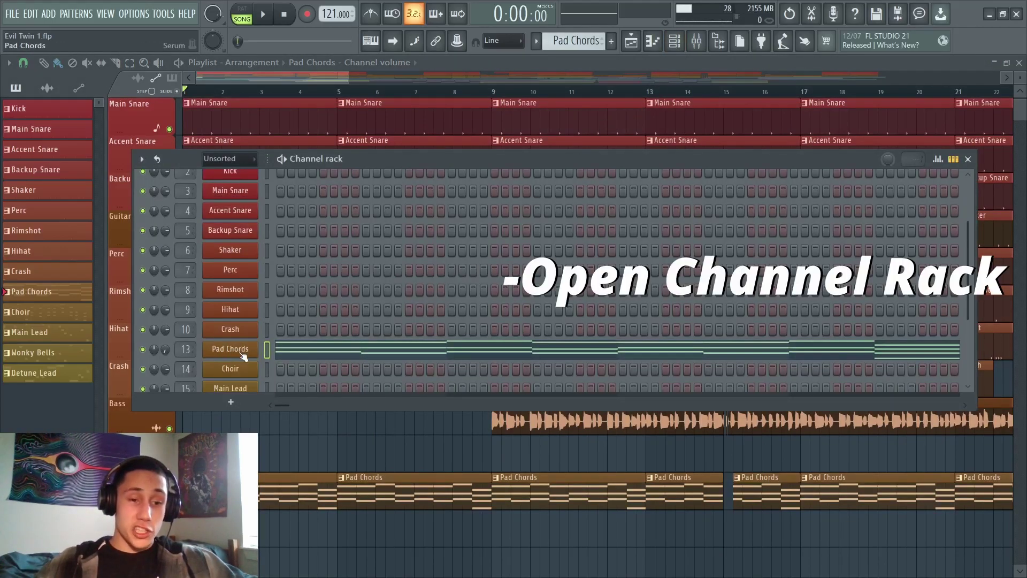
right_click(167, 351)
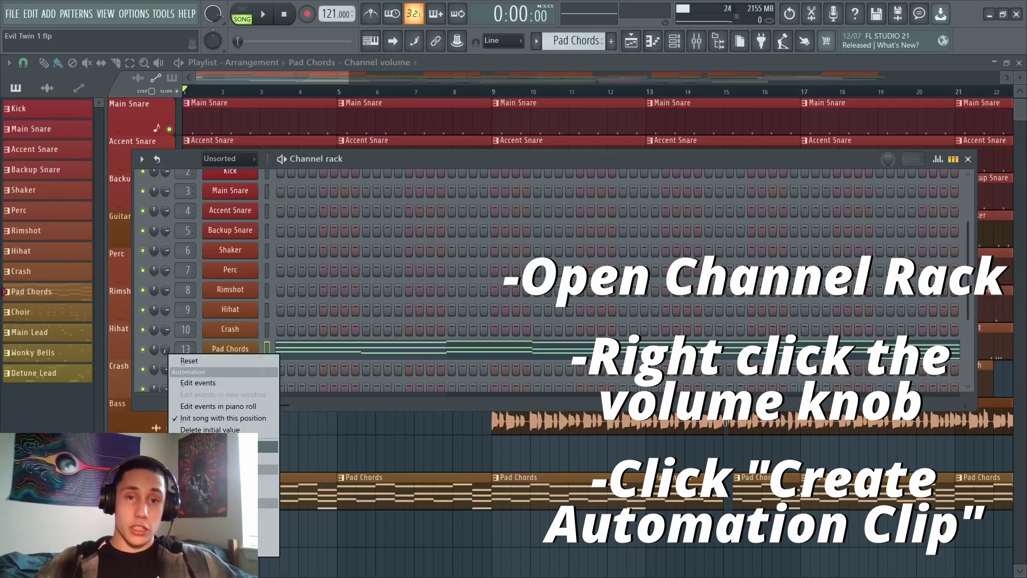
left_click(214, 447)
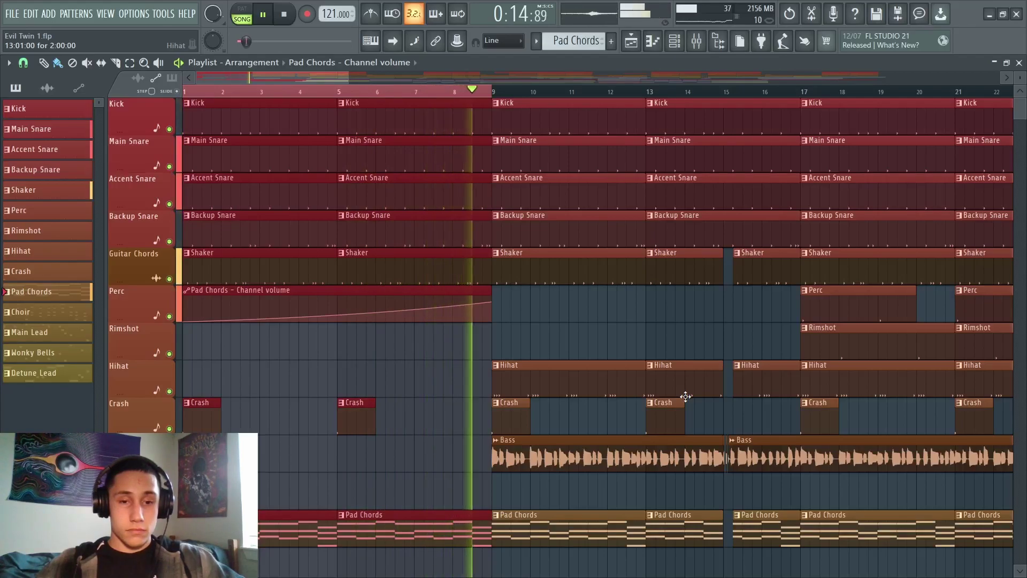
- Stop playback and deselect the bar 1–9 time range
key("space")
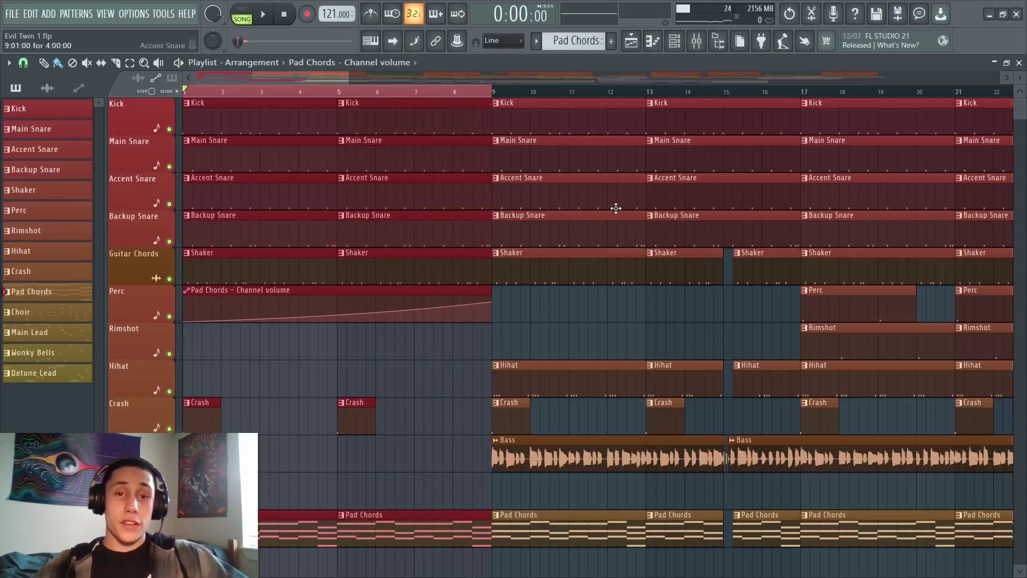
scroll(586, 349, "down", 4)
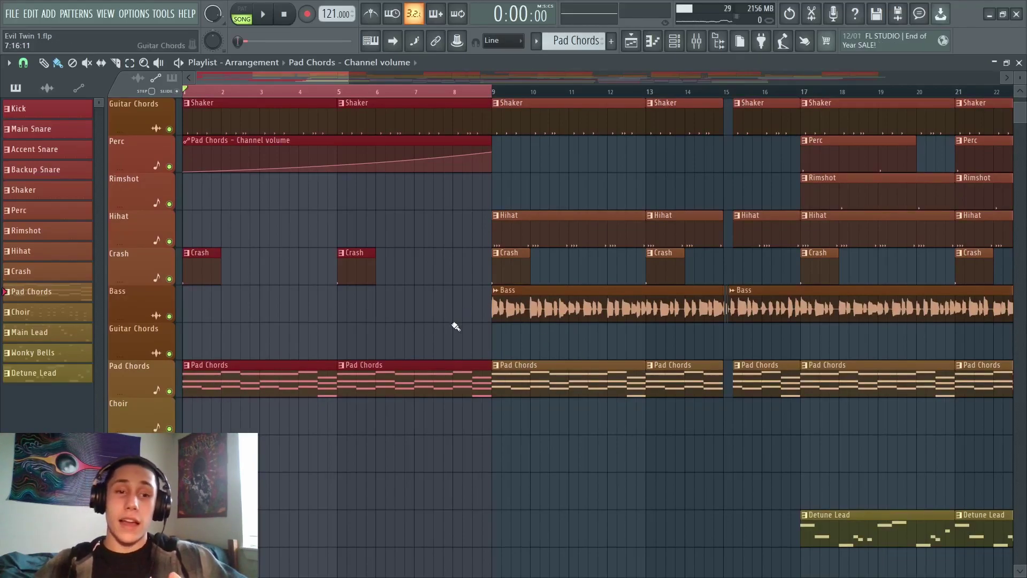
scroll(280, 266, "up", 4)
left_click(534, 329)
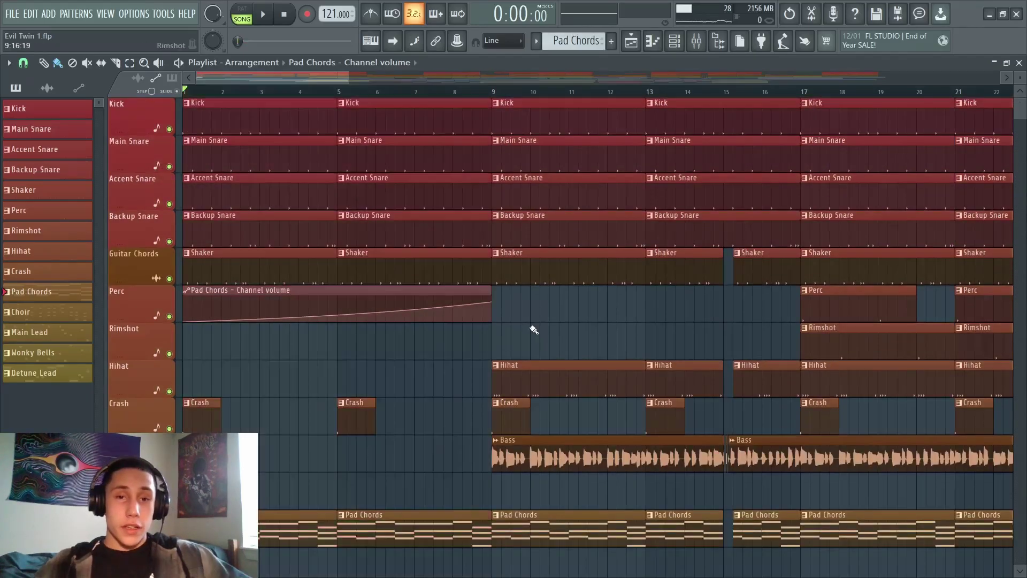
- Scroll through the automation clips out to the Evil Twin Solo section near bar 97
scroll(538, 337, "down", 8)
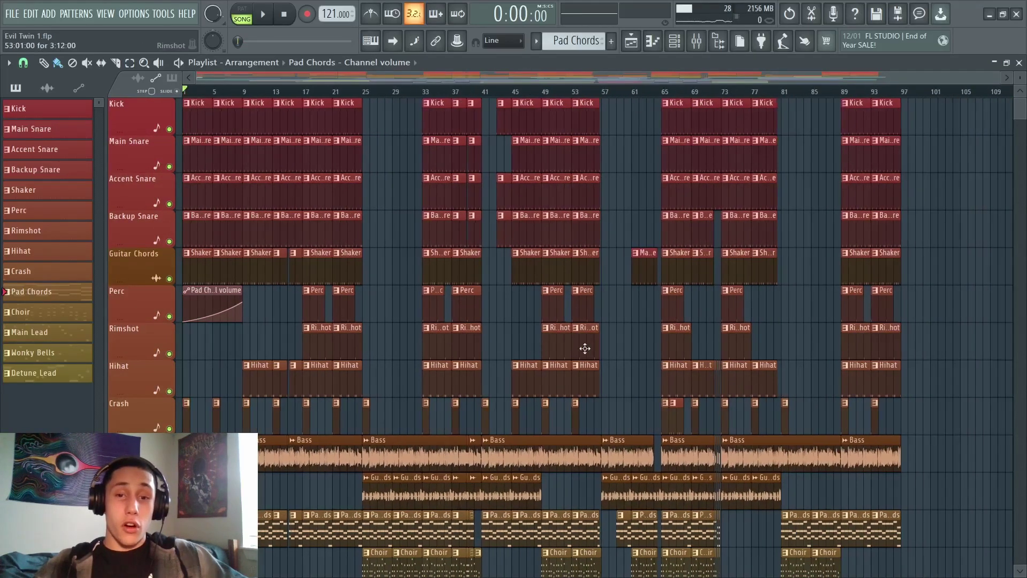
scroll(588, 343, "down", 5)
scroll(613, 343, "down", 7)
scroll(710, 338, "up", 2)
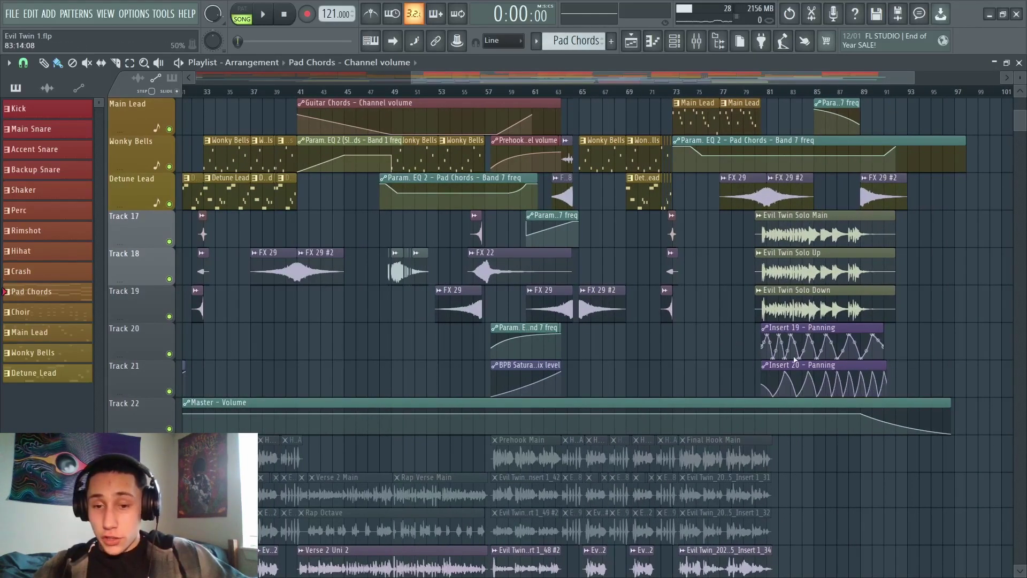
scroll(733, 378, "up", 6)
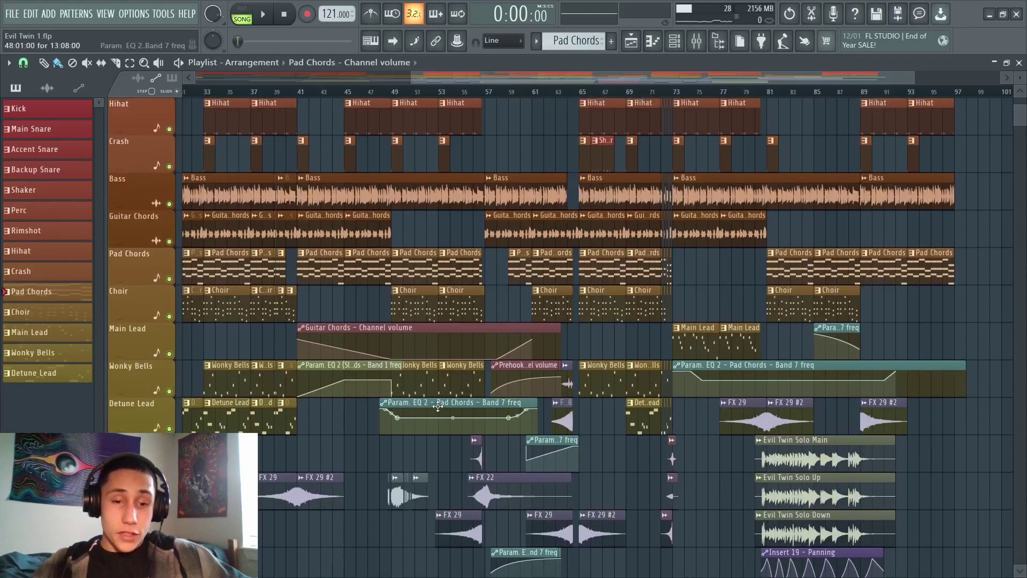
scroll(456, 405, "down", 2)
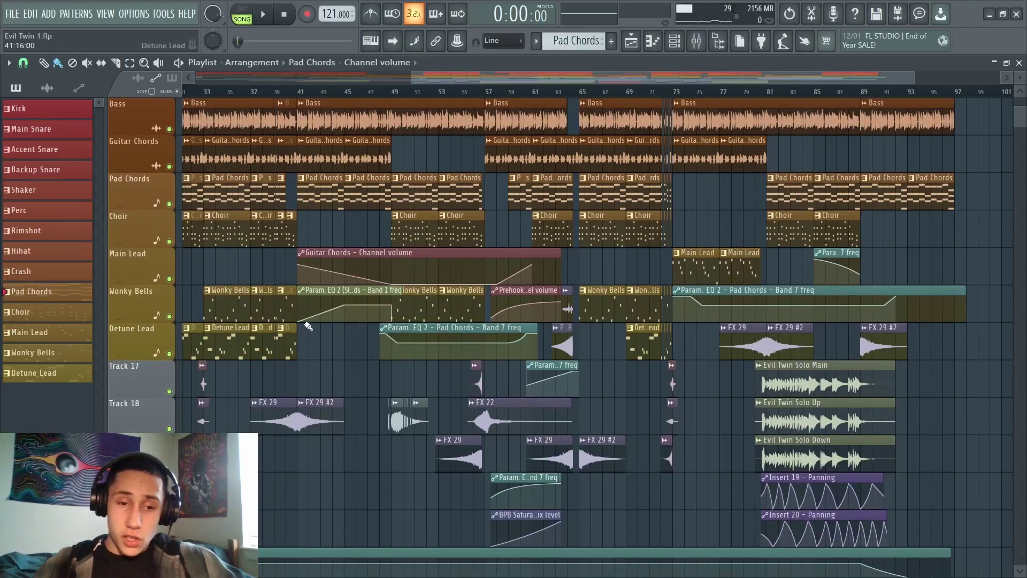
scroll(361, 280, "up", 1)
scroll(279, 276, "up", 2)
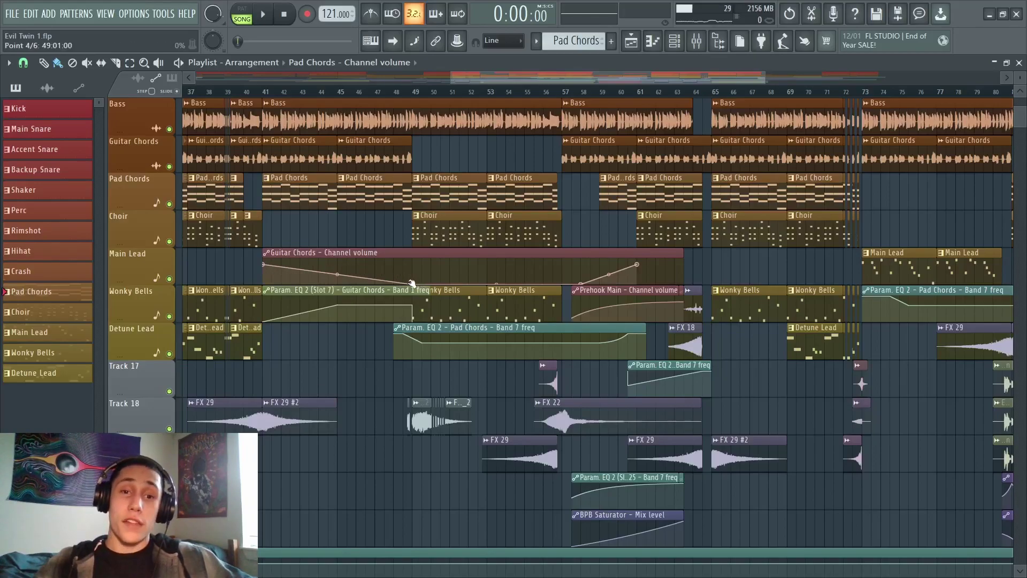
scroll(743, 480, "down", 4, "ctrl")
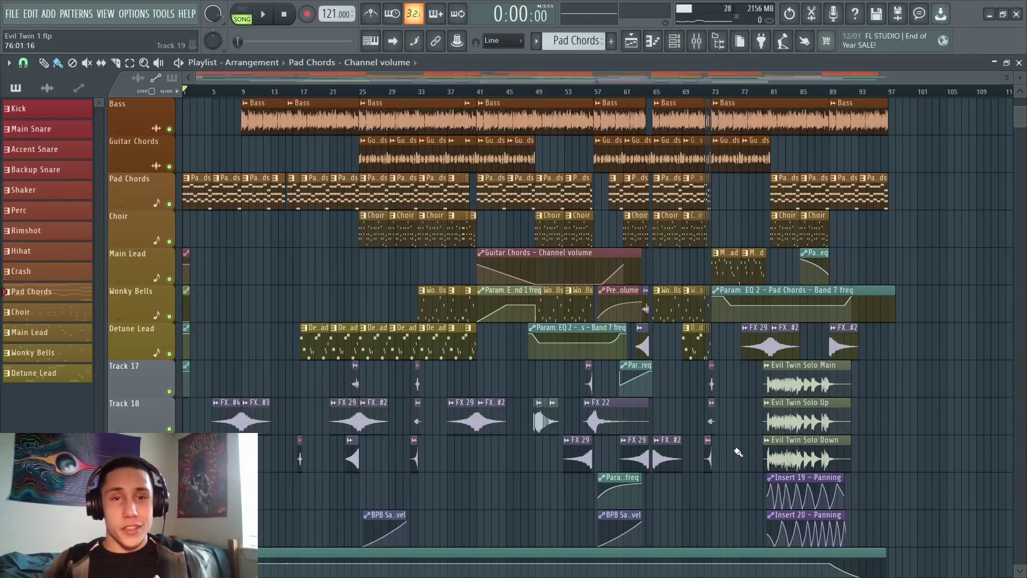
scroll(738, 452, "up", 5)
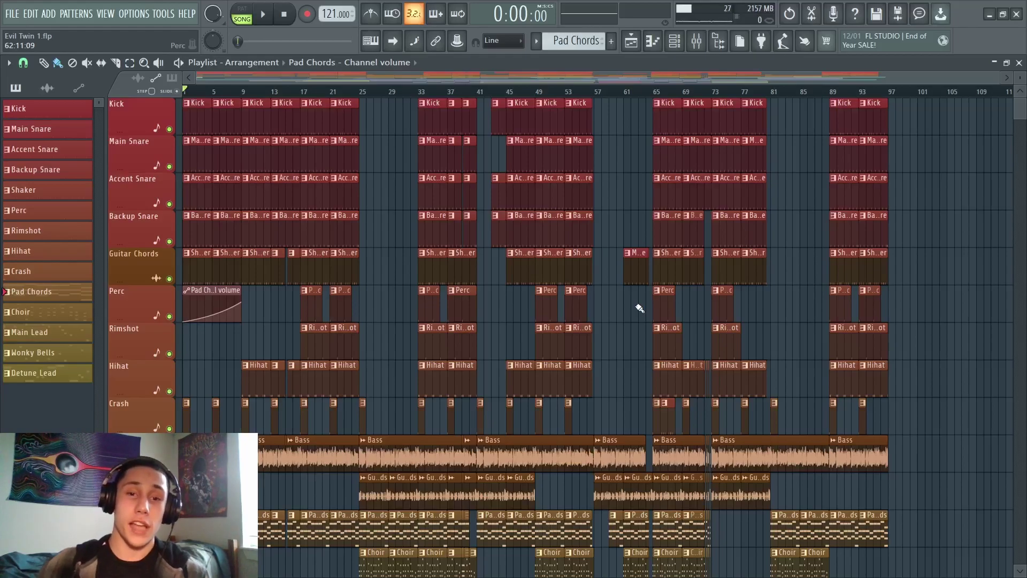
scroll(640, 308, "down", 8)
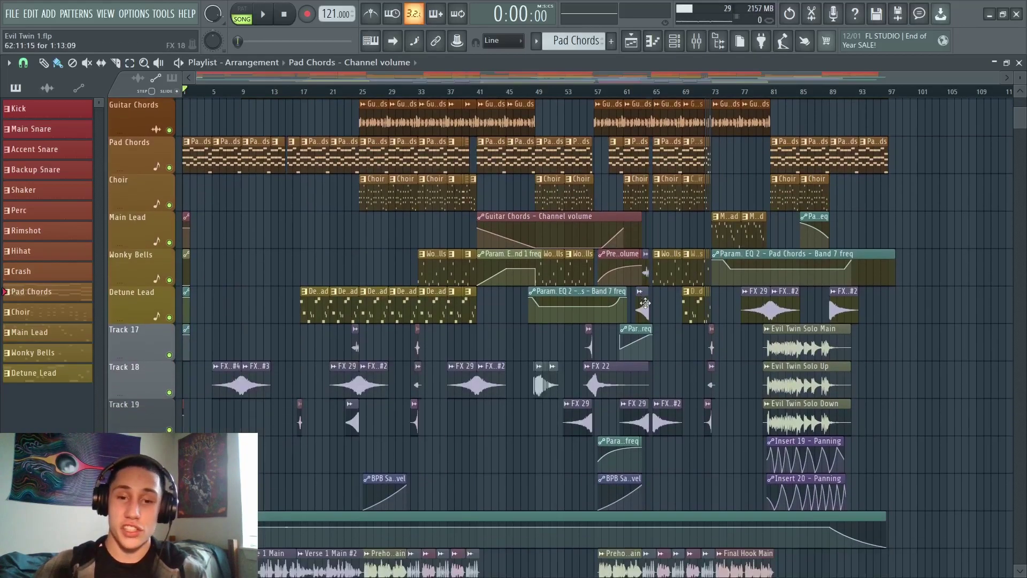
scroll(645, 303, "up", 8)
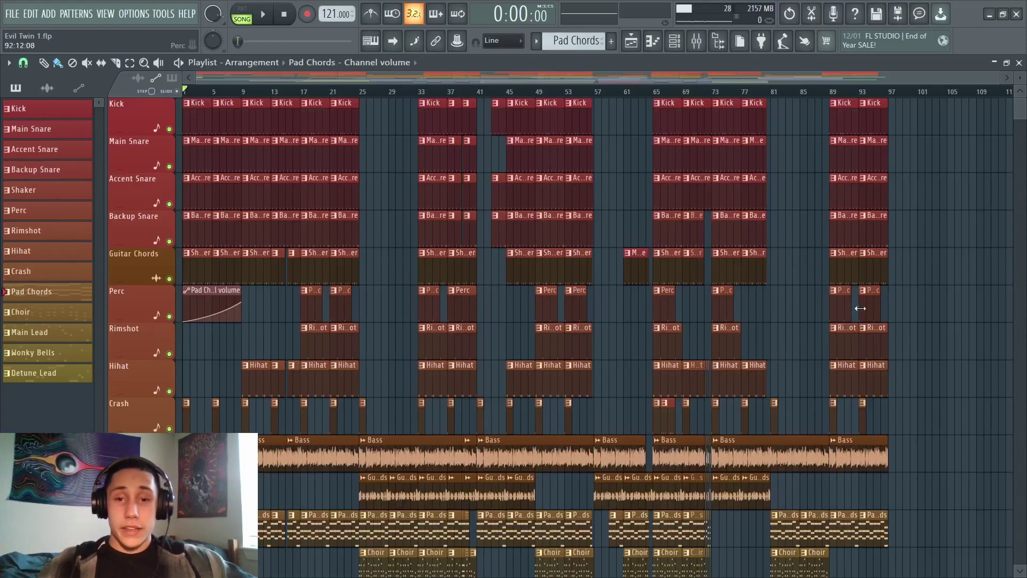
scroll(771, 339, "down", 1)
- Scroll and zoom the playlist to the chopped stab clips around bar 72
scroll(759, 338, "up", 5)
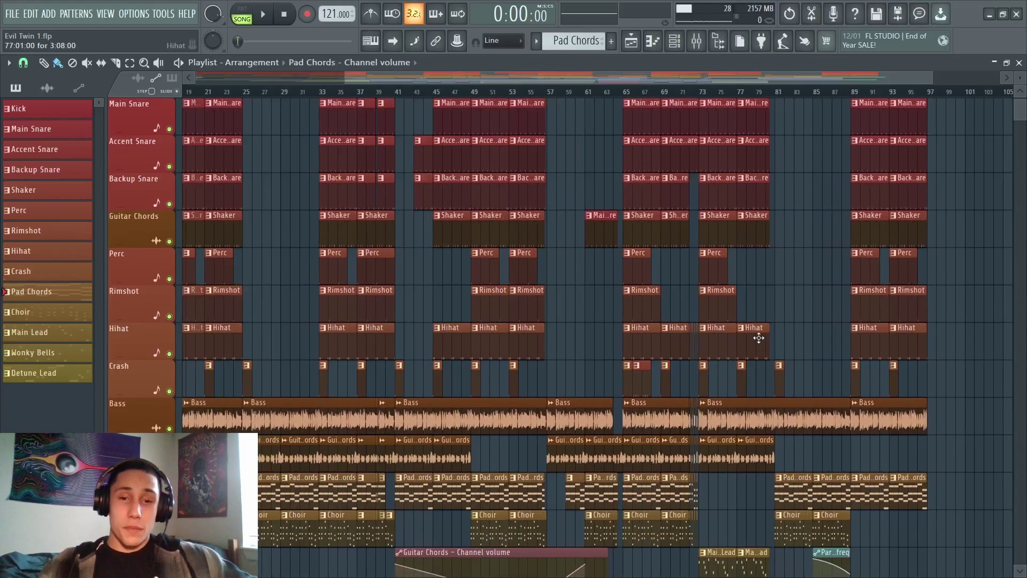
scroll(409, 332, "up", 2)
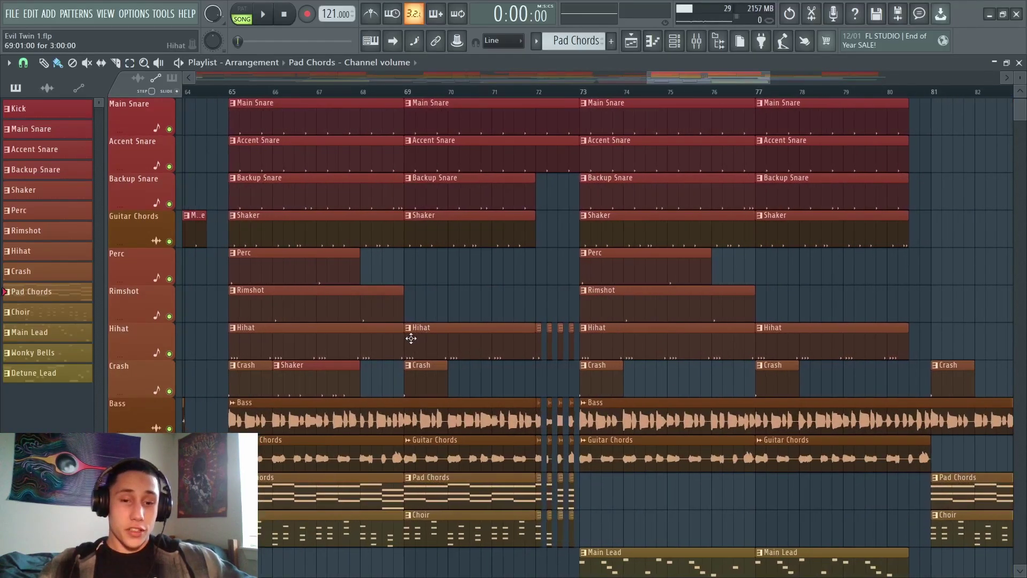
scroll(409, 333, "down", 3)
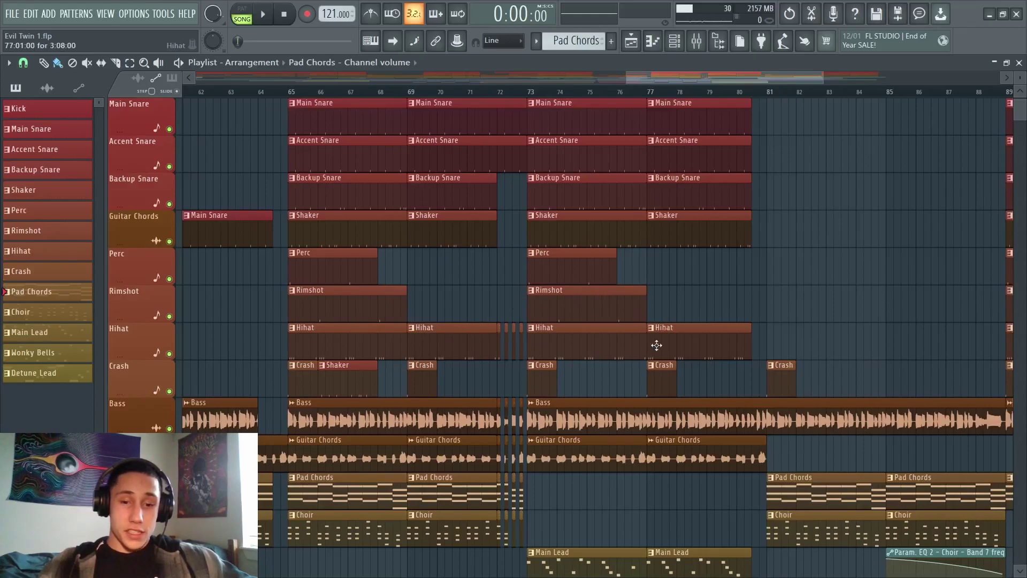
scroll(514, 345, "down", 6)
scroll(530, 348, "down", 4)
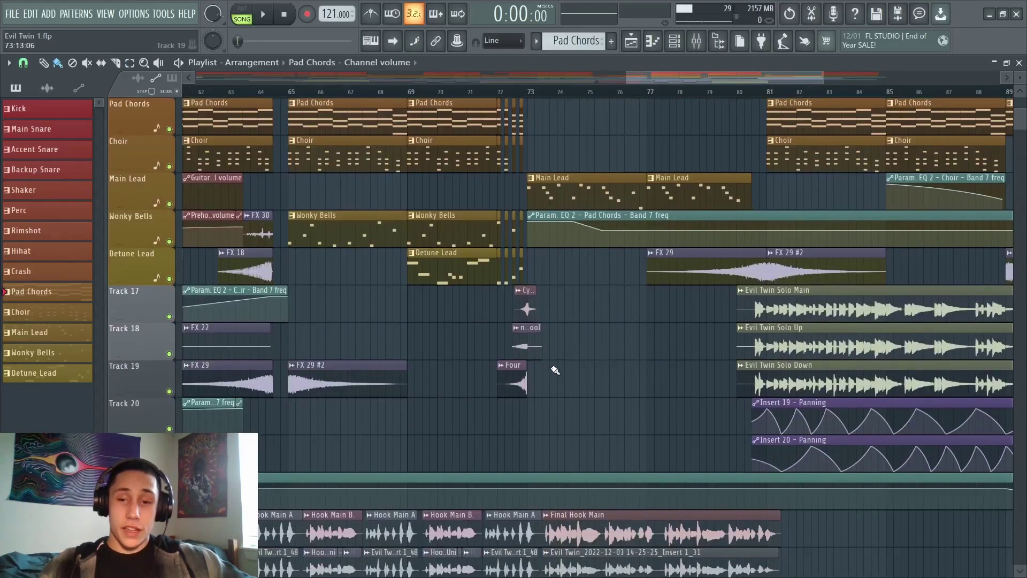
scroll(564, 363, "up", 2)
scroll(546, 275, "up", 7)
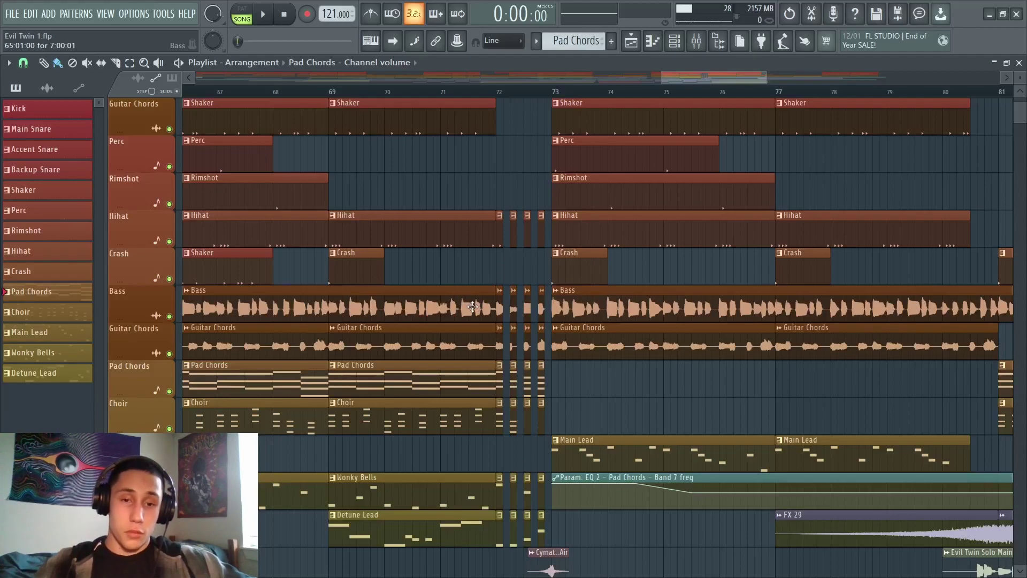
scroll(551, 296, "up", 3, "ctrl")
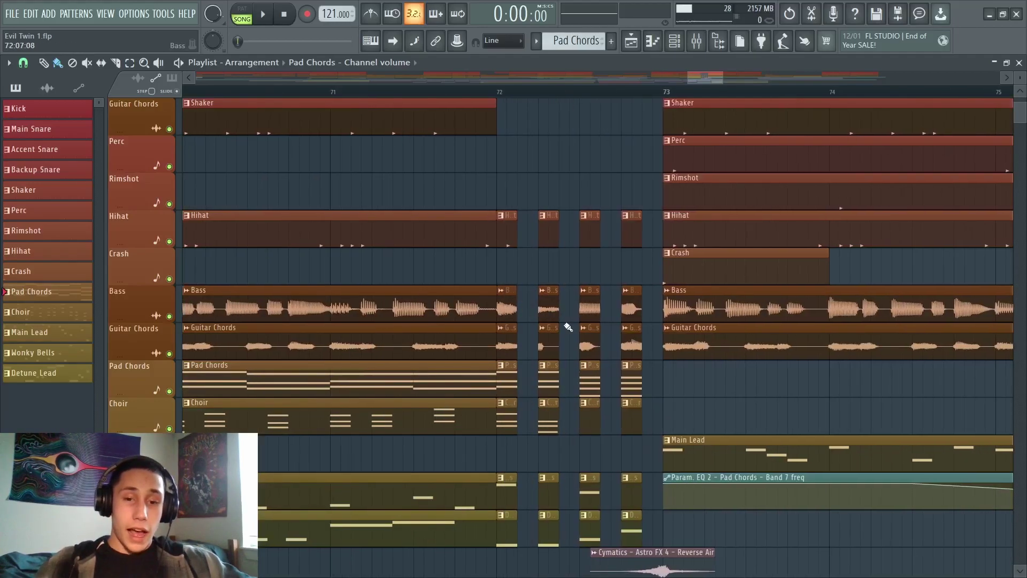
scroll(586, 309, "down", 4)
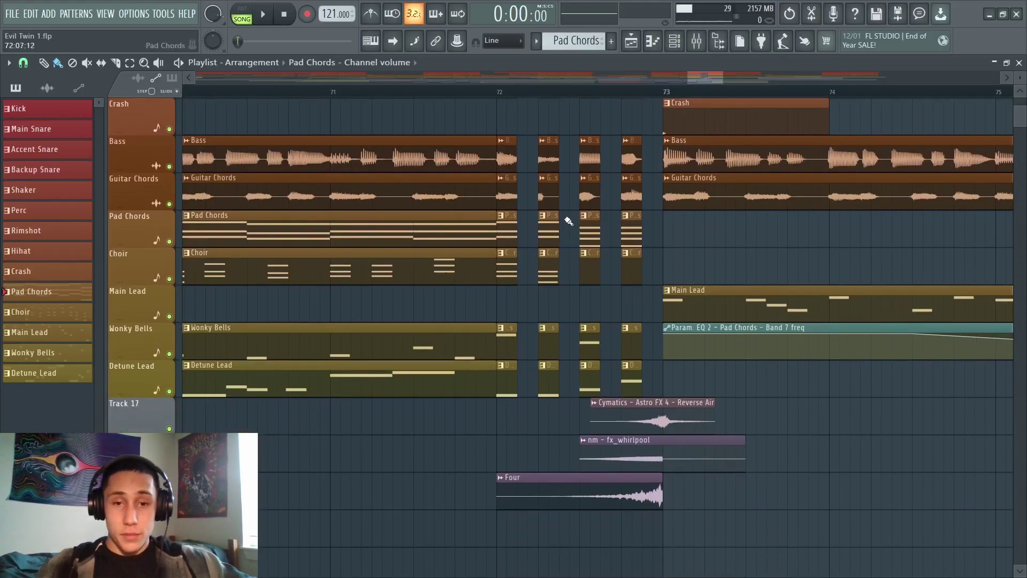
scroll(616, 364, "up", 3)
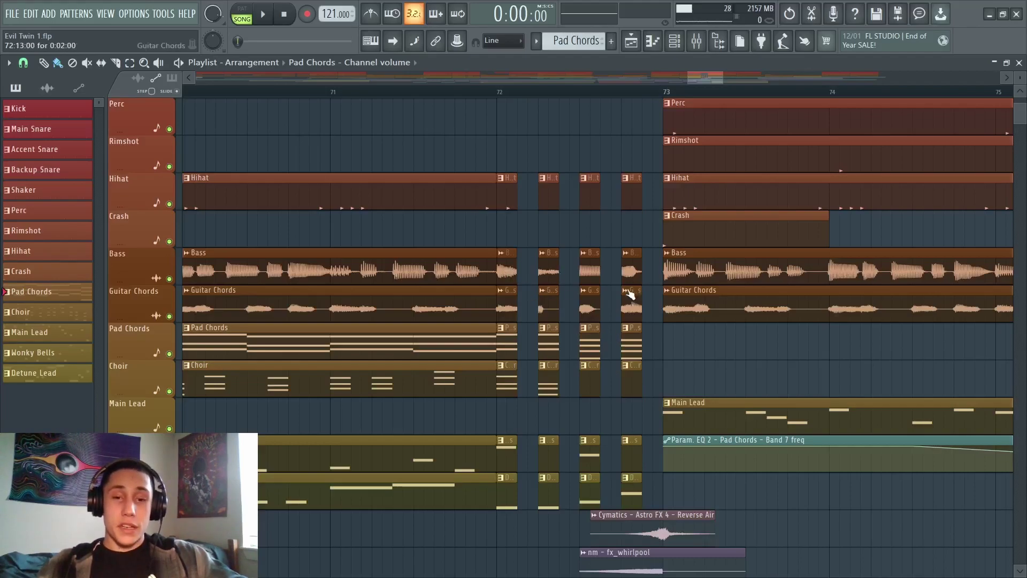
scroll(630, 310, "down", 1)
scroll(631, 311, "down", 11)
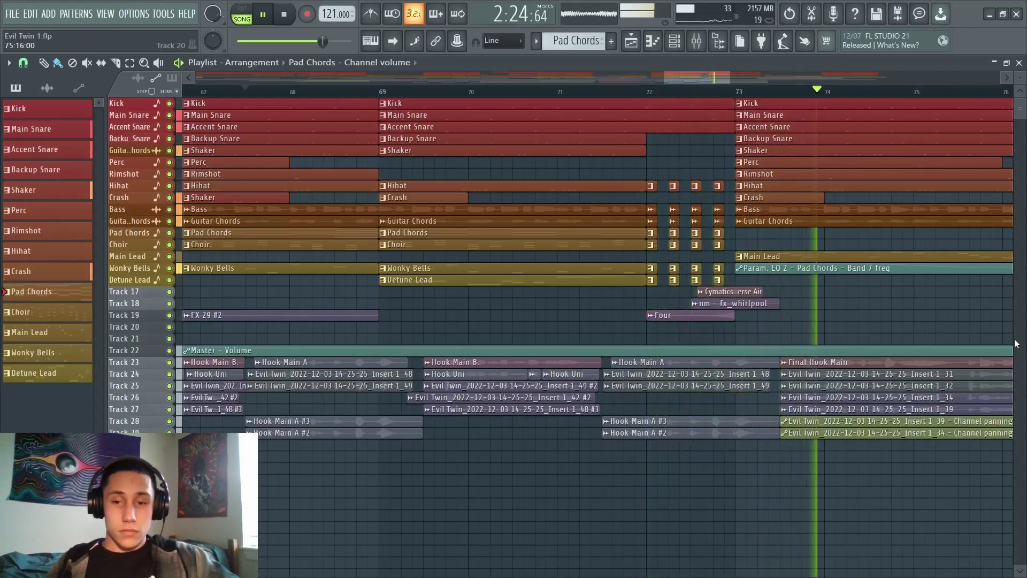
- Stop the beat-cut playback and survey bars 60–83 of the arrangement
key("space")
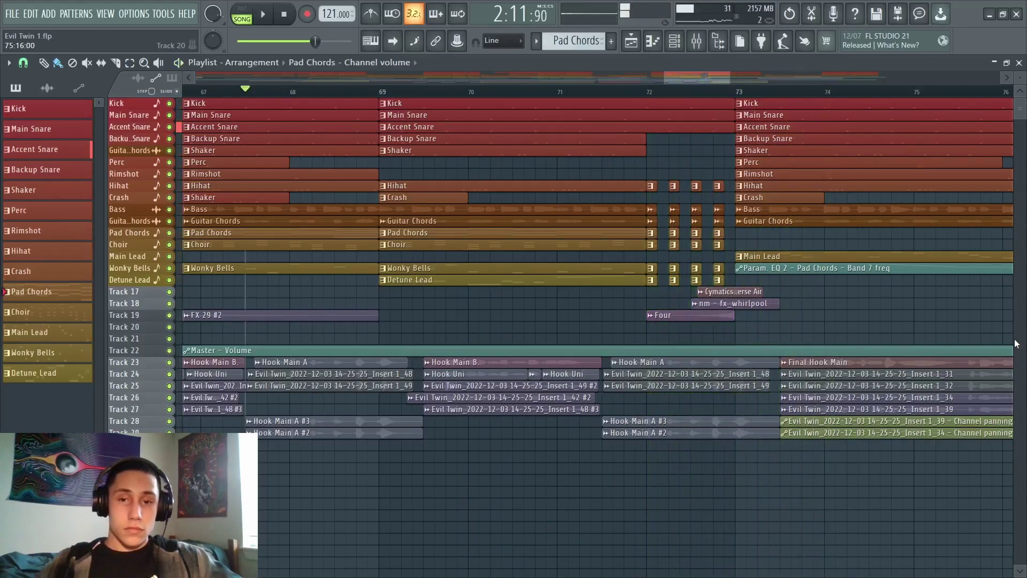
scroll(608, 270, "up", 3)
scroll(612, 272, "down", 4)
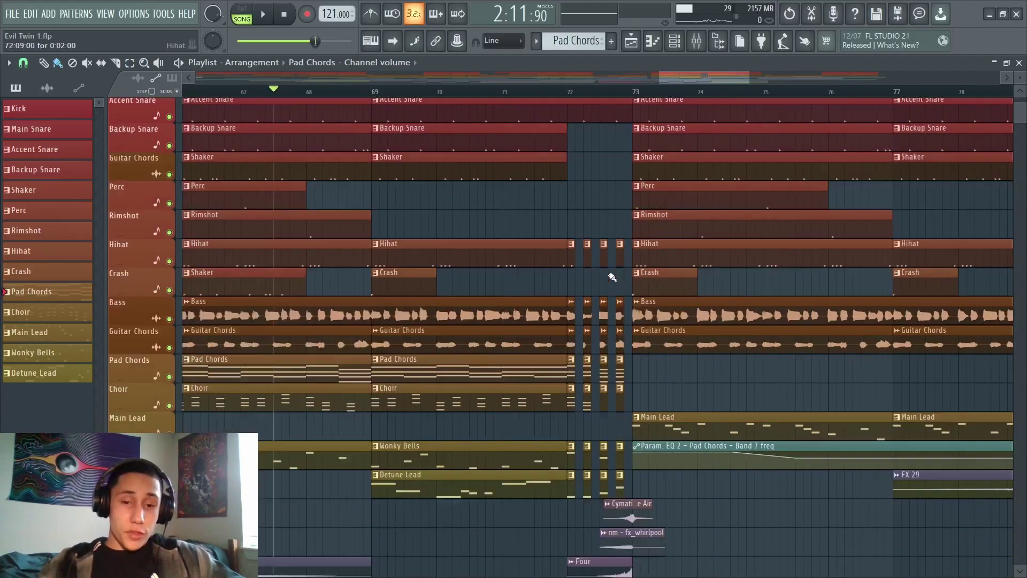
scroll(602, 311, "down", 3)
scroll(602, 311, "down", 2)
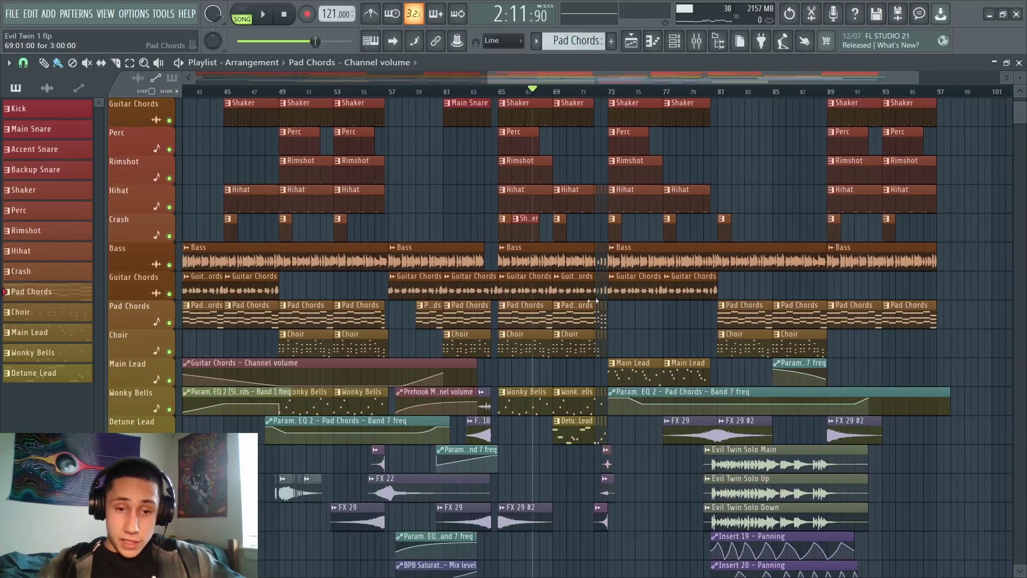
scroll(703, 223, "up", 5)
scroll(702, 223, "up", 2)
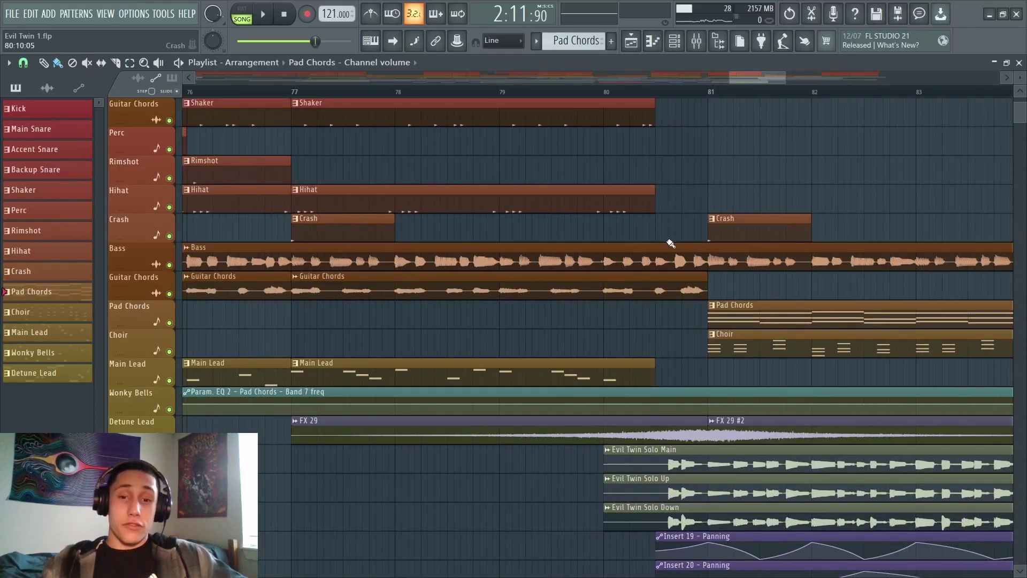
scroll(730, 172, "down", 3)
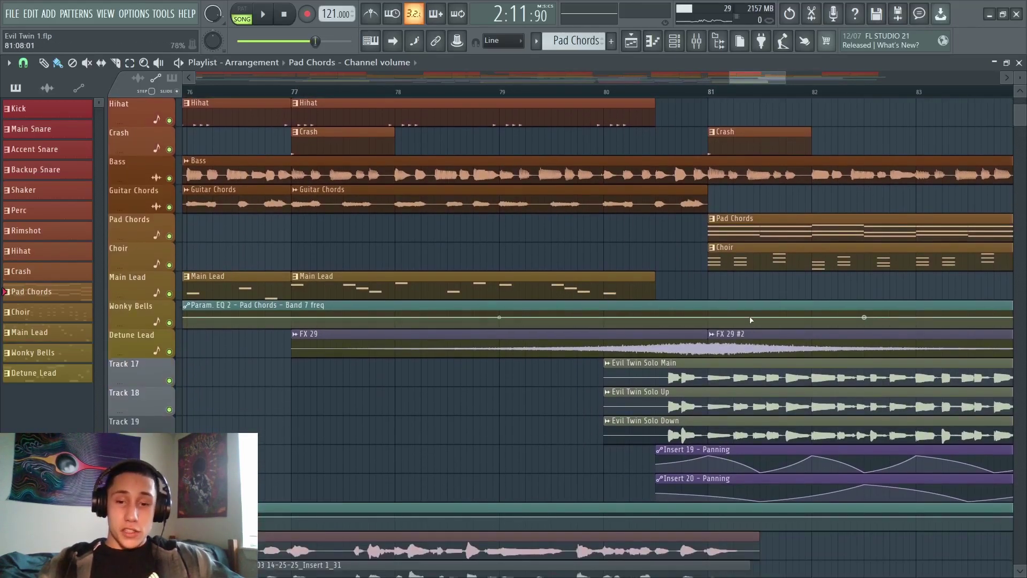
scroll(731, 381, "up", 5)
scroll(731, 379, "up", 2)
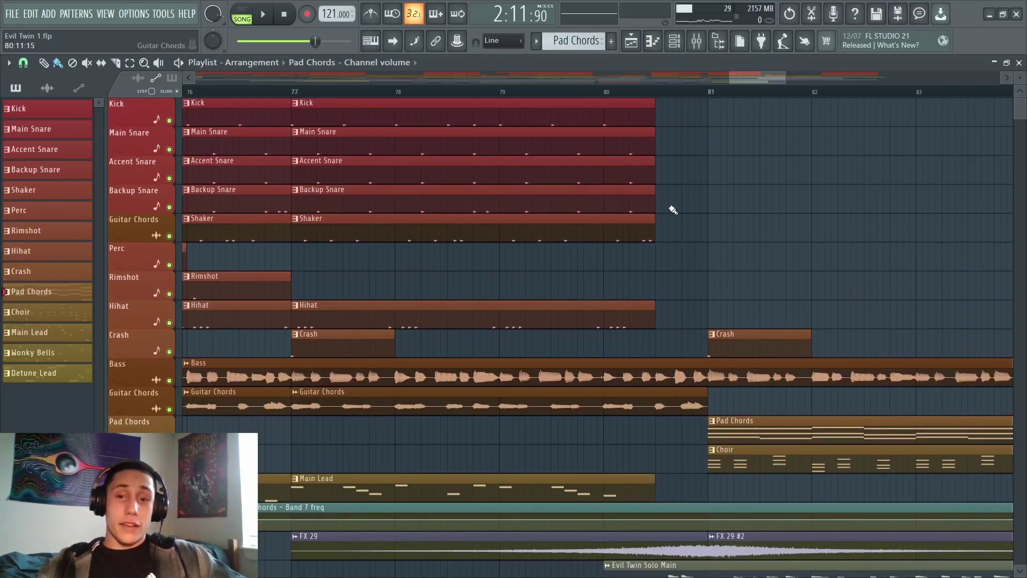
- Bring bars 13–19 into view, where shaker, hi-hat and pad chords drop out before bar 15
scroll(688, 174, "left", 5)
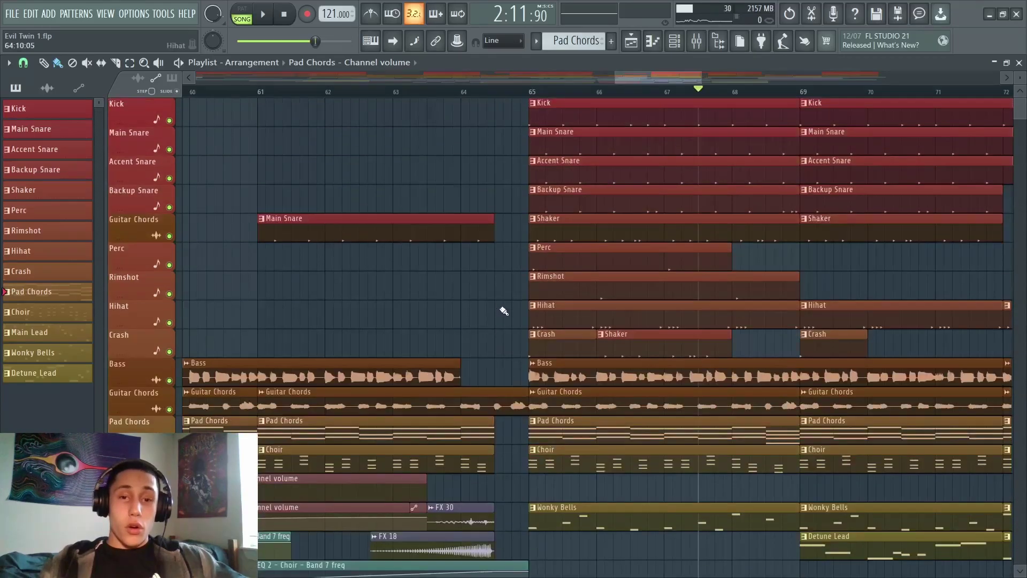
scroll(642, 272, "down", 3)
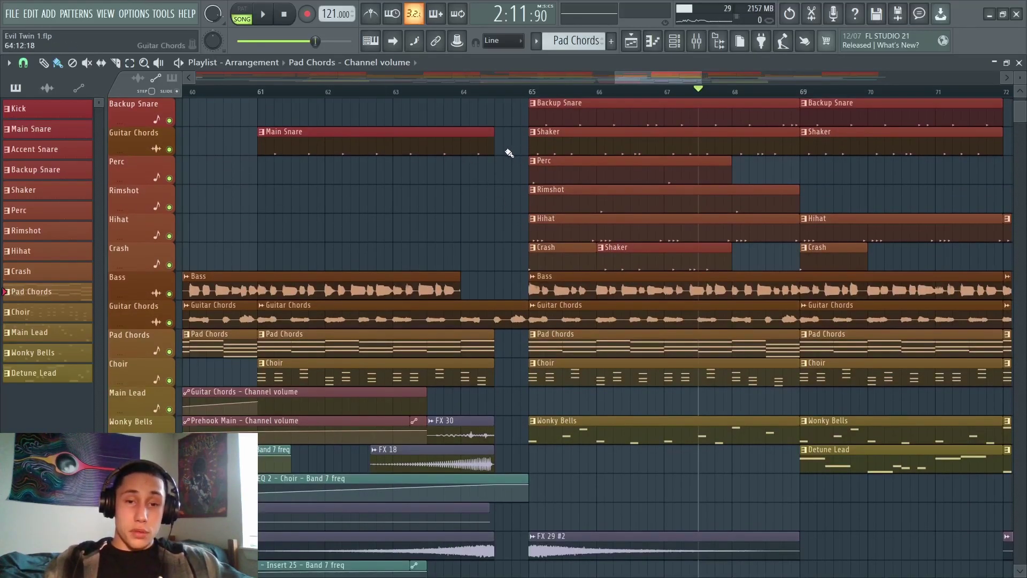
scroll(513, 163, "down", 3)
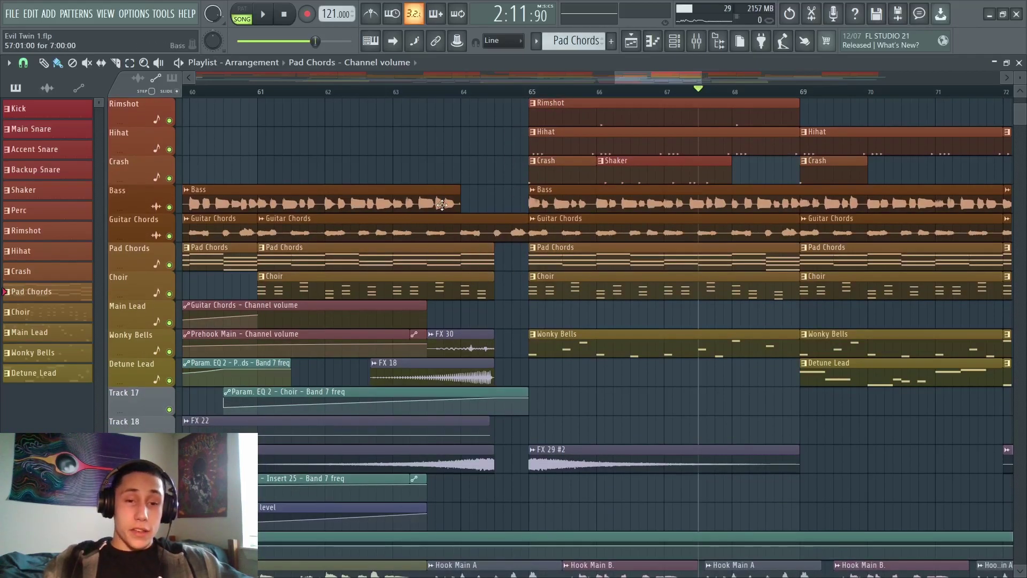
scroll(493, 298, "up", 2)
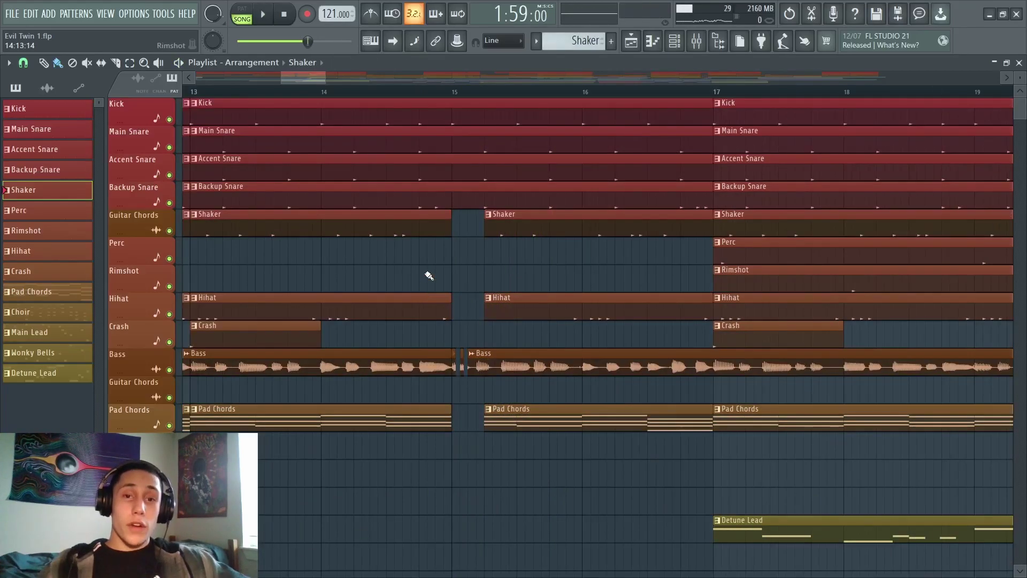
- Play the break from bar 13, stop, and zoom out to show bars 1–105
scroll(459, 286, "down", 2)
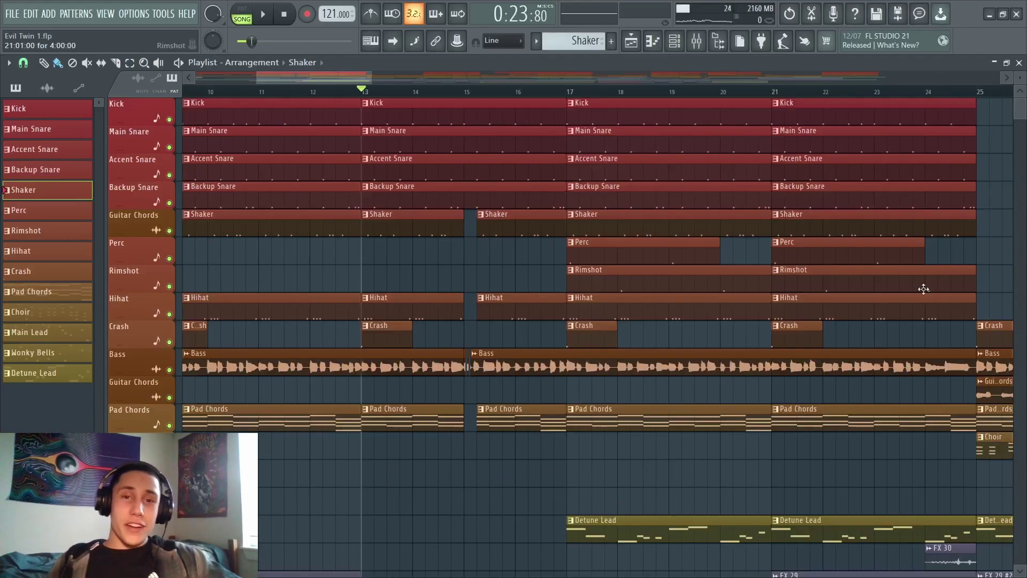
key("space")
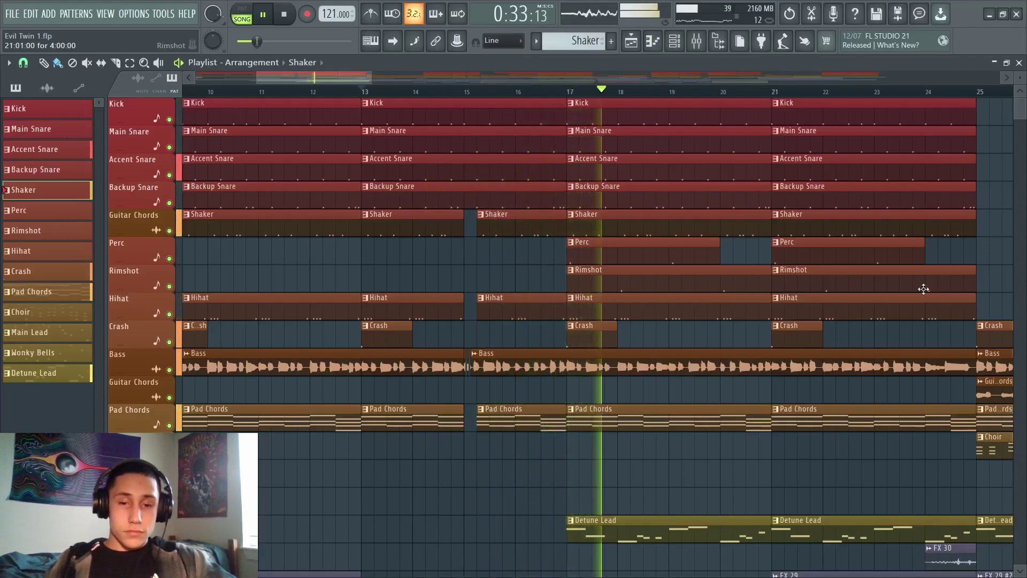
key("space")
scroll(880, 343, "down", 6)
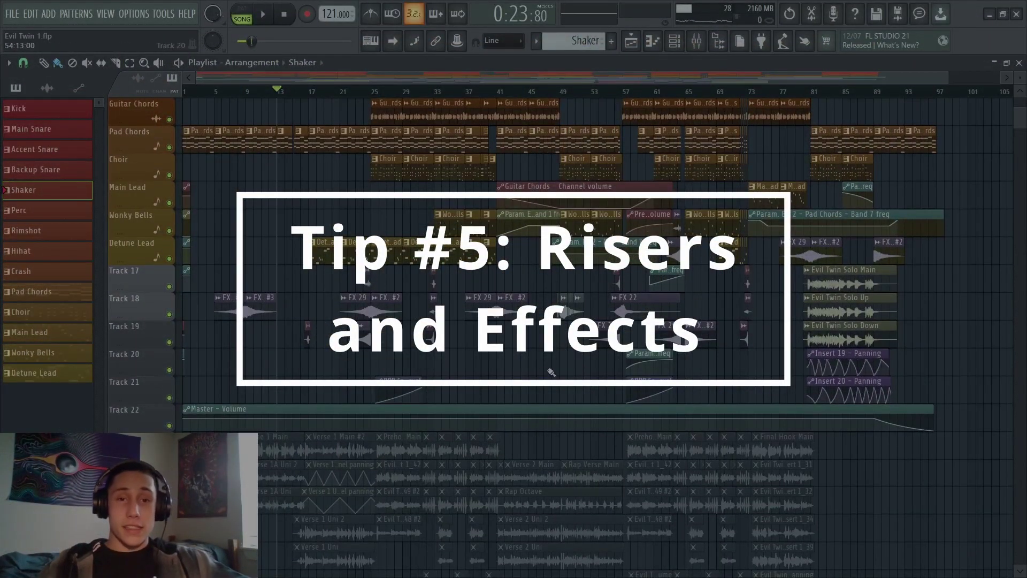
- Scroll and zoom the Playlist to show the FX tracks across bars 6–39
scroll(887, 346, "up", 5)
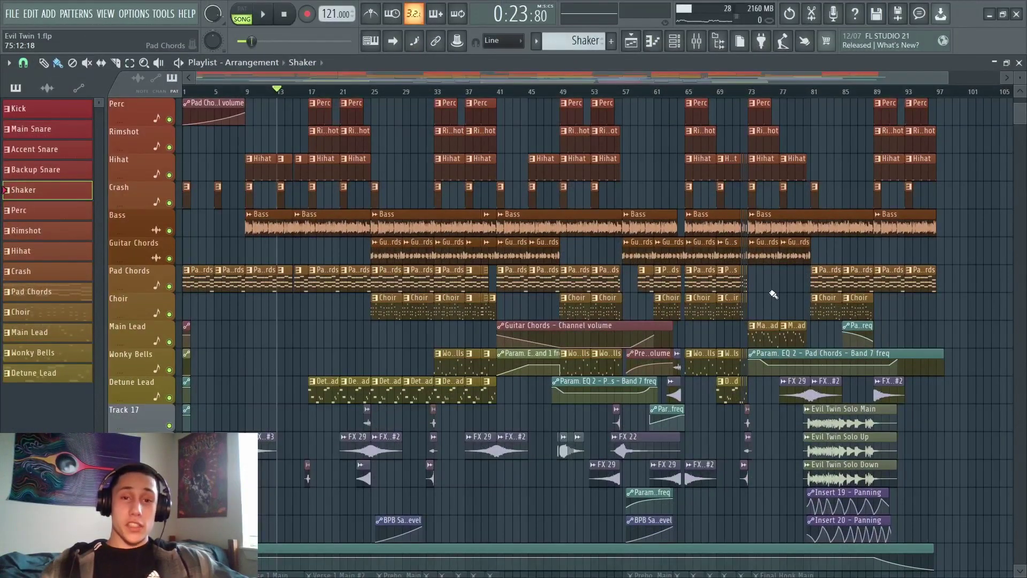
scroll(782, 289, "down", 5)
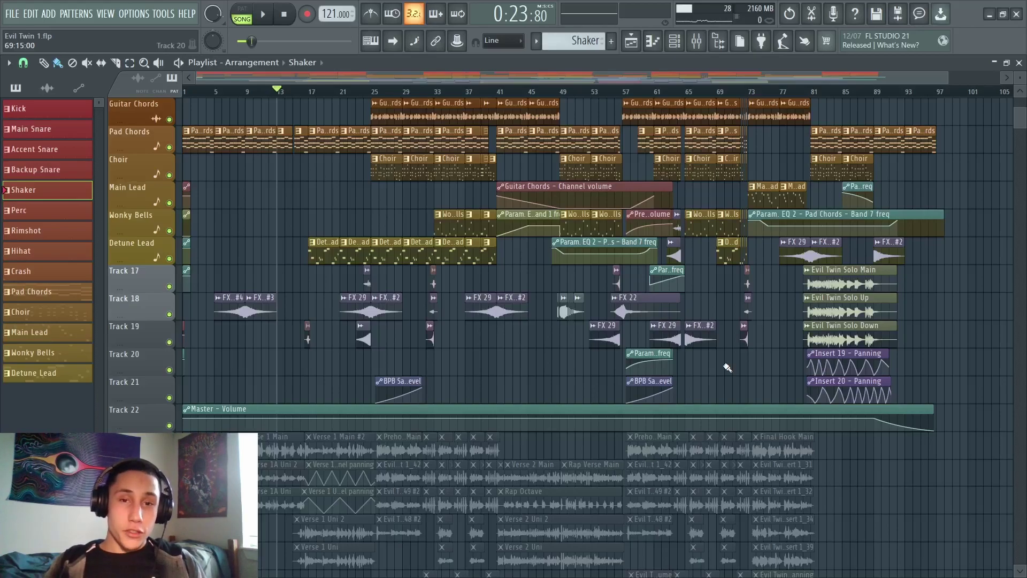
scroll(876, 357, "up", 1)
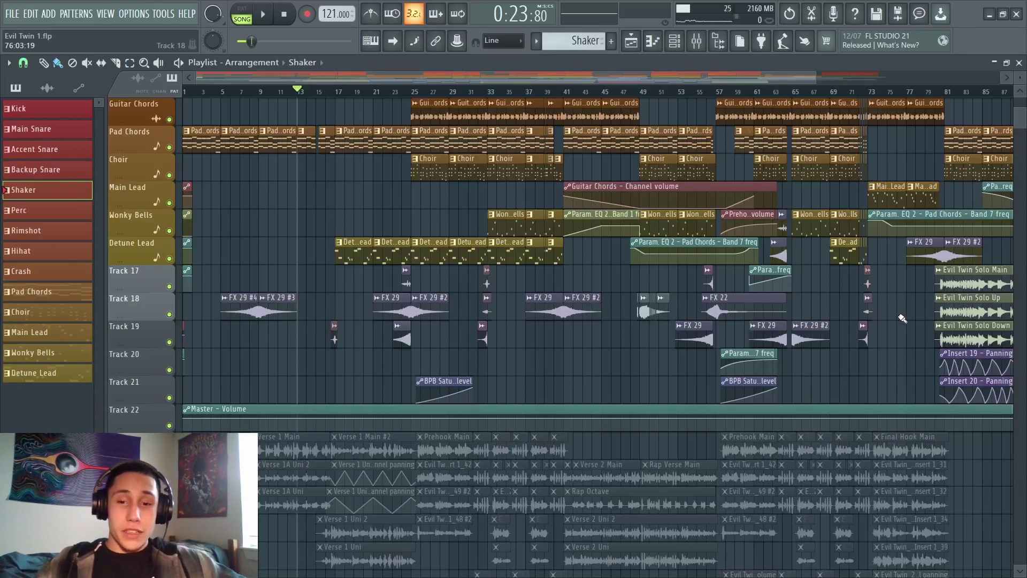
scroll(494, 344, "up", 5)
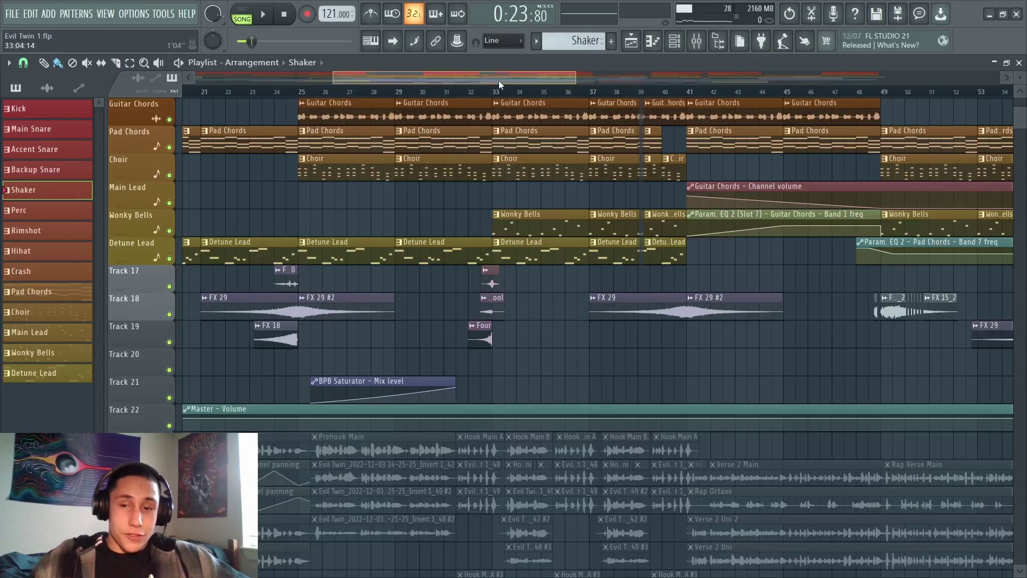
left_click_drag(499, 81, 393, 357)
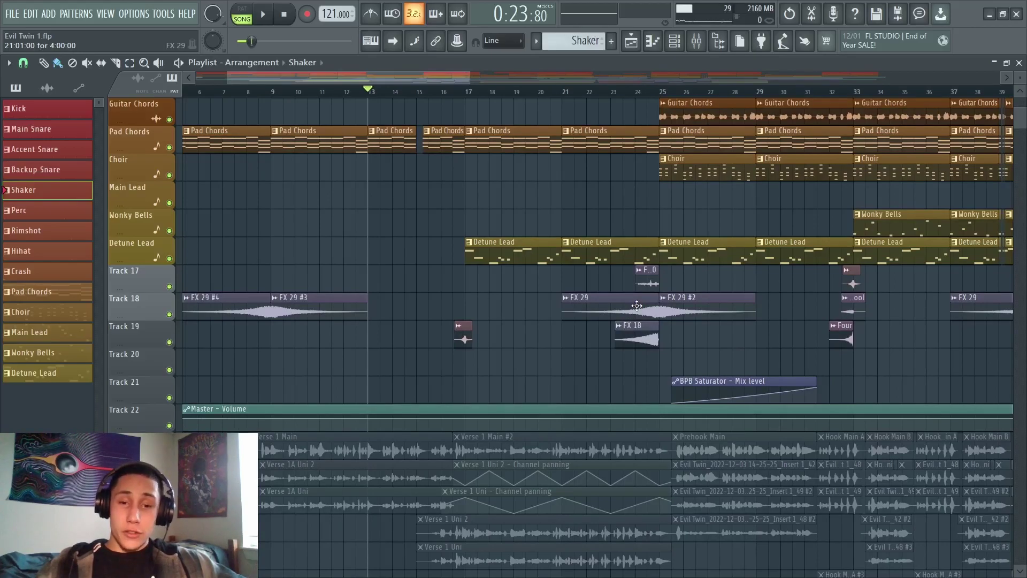
- Play from bar 21, make the FX 29 #2 clip unique, and open its Channel settings
left_click(566, 91)
key("space")
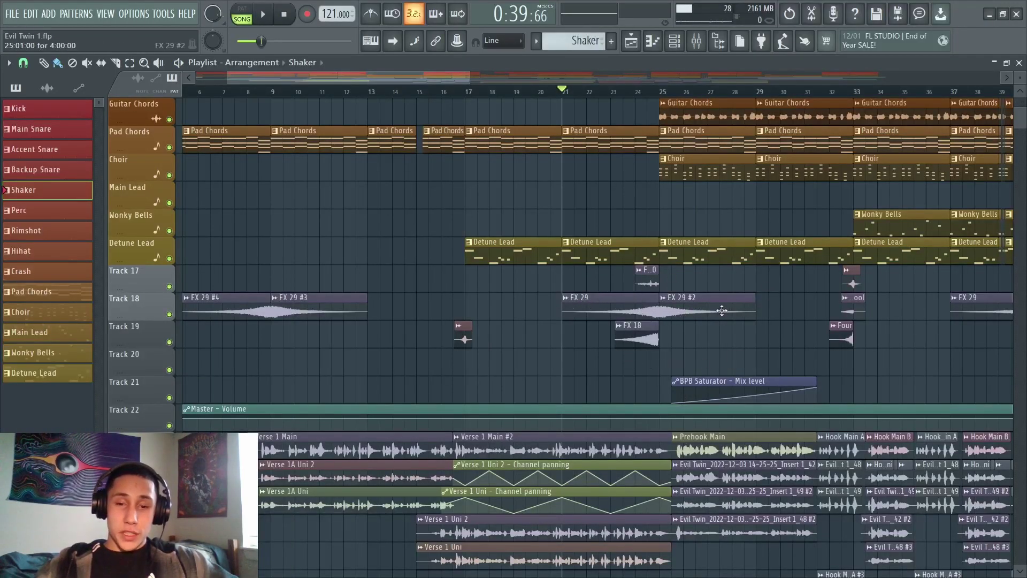
right_click(669, 302)
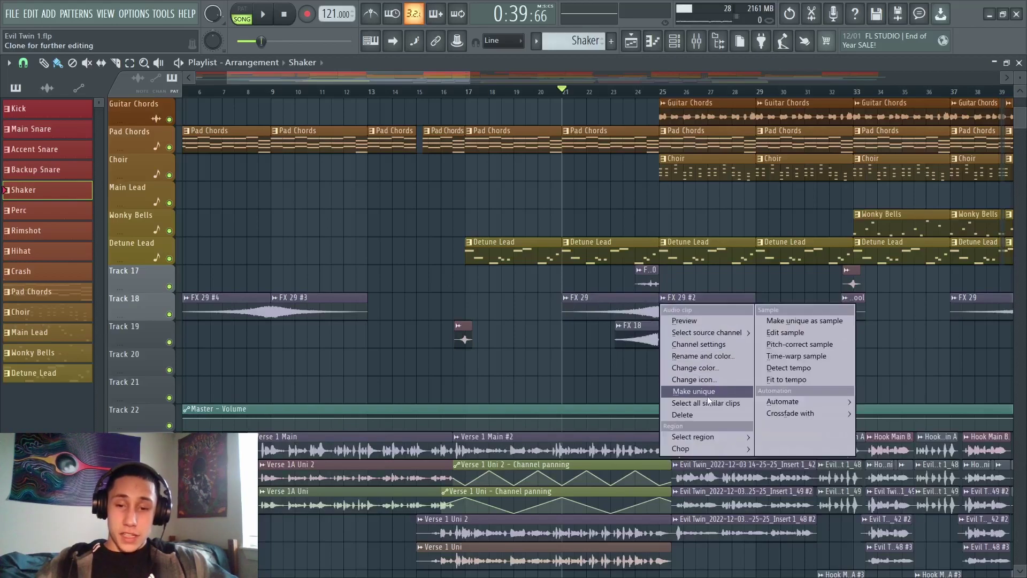
left_click(587, 358)
double_click(717, 309)
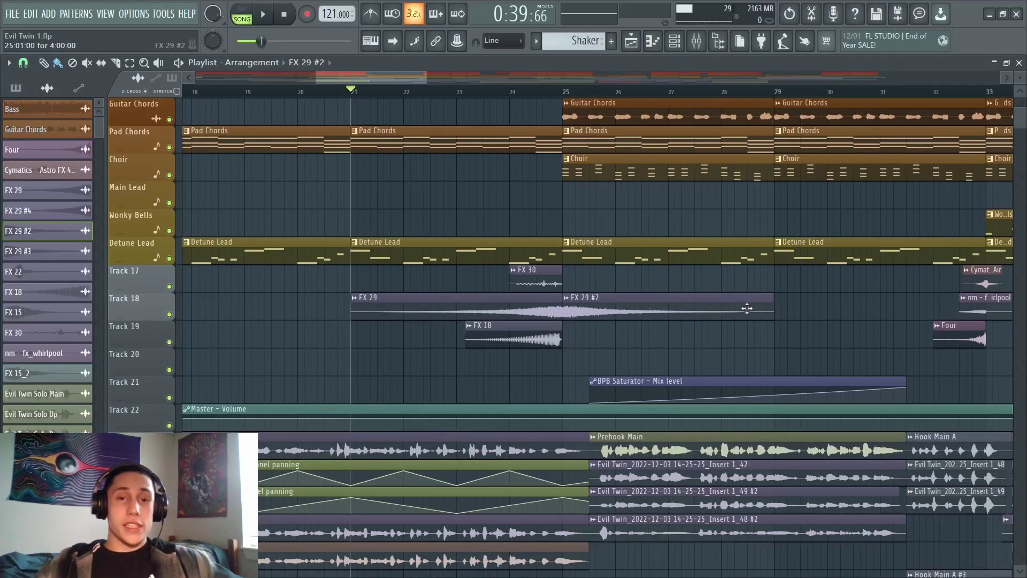
- Zoom out and reposition the overview so the whole song shows, Kick through Track 30
scroll(580, 344, "down", 5)
scroll(619, 339, "up", 6)
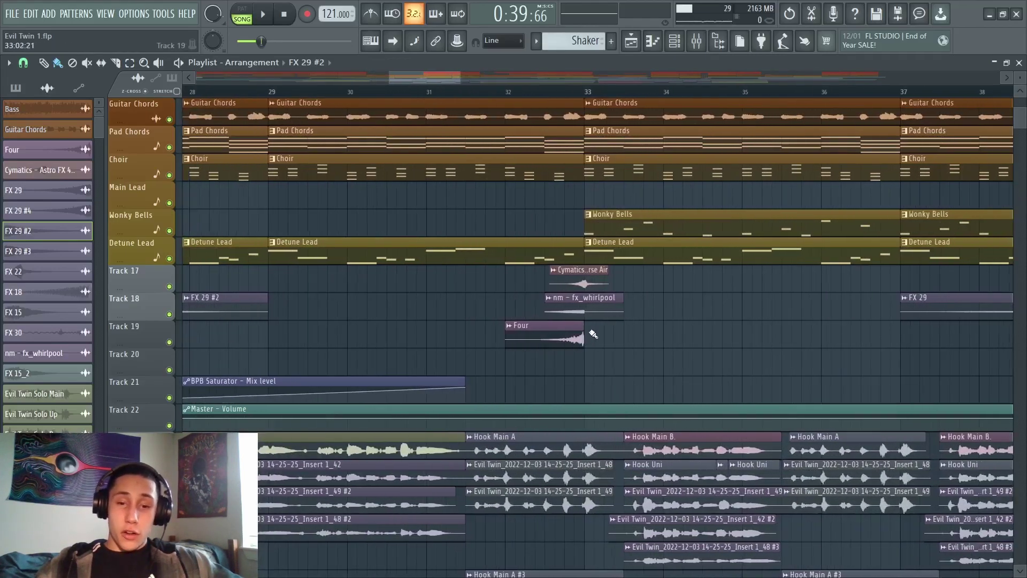
scroll(600, 305, "down", 3)
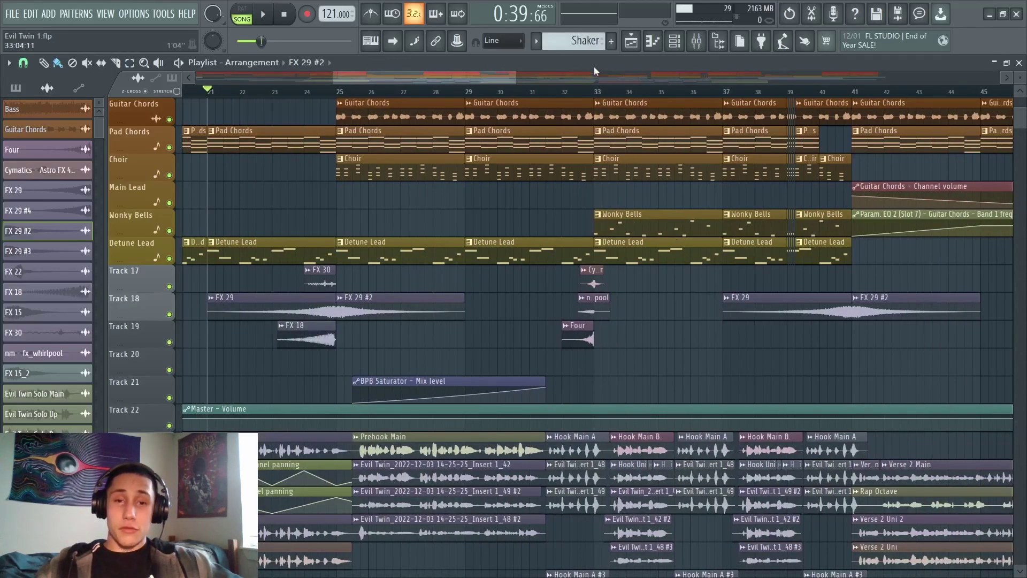
left_click_drag(495, 85, 913, 270)
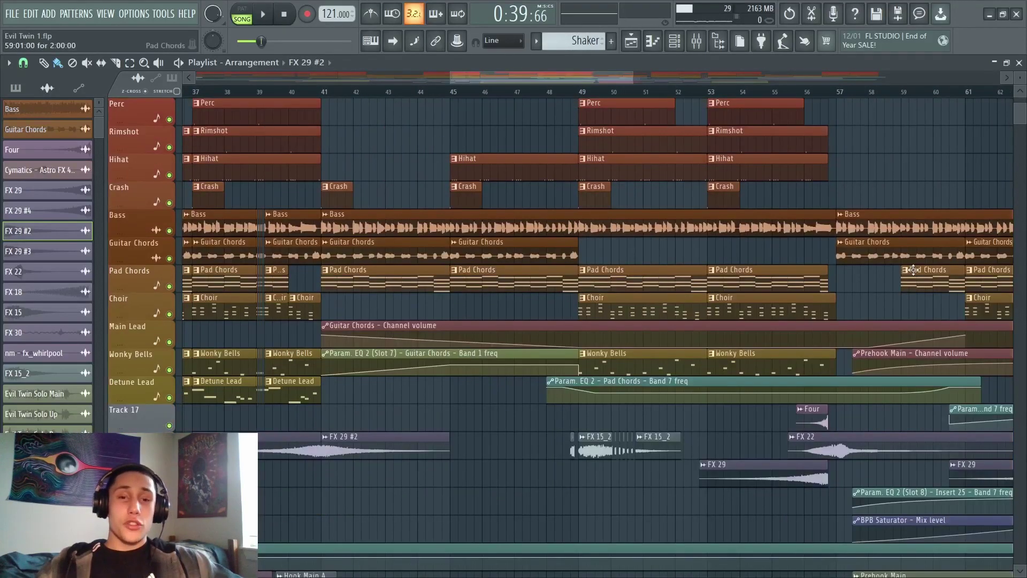